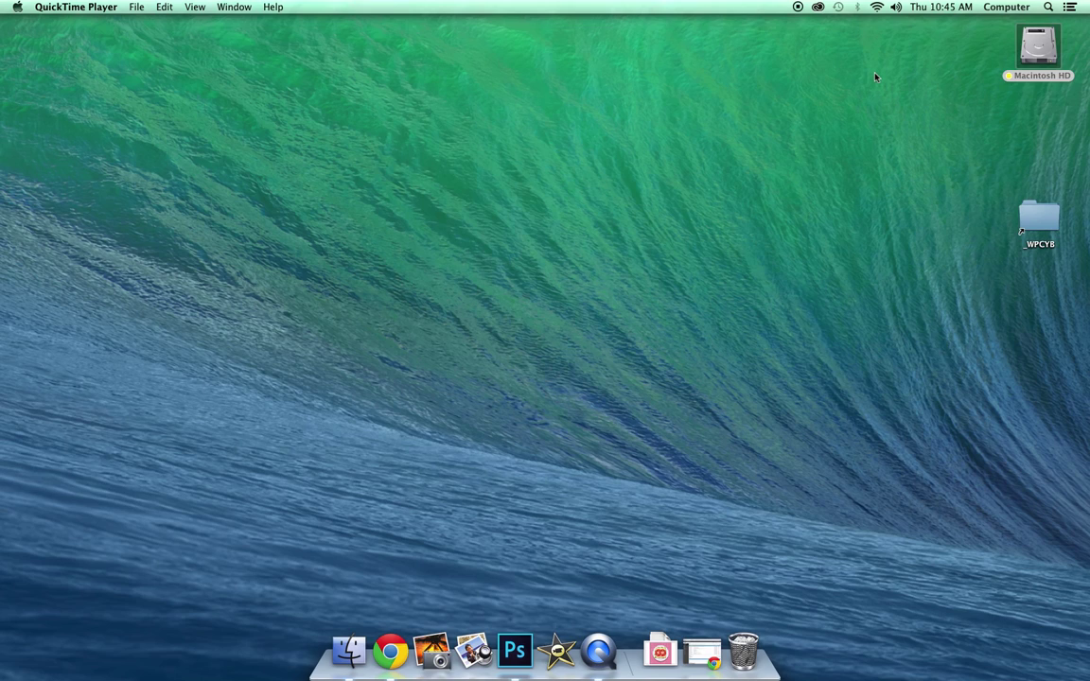
# Step: Browse from Macintosh HD to the Sandwich materials folder in Downloads in Finder
pyautogui.click(1028, 52)
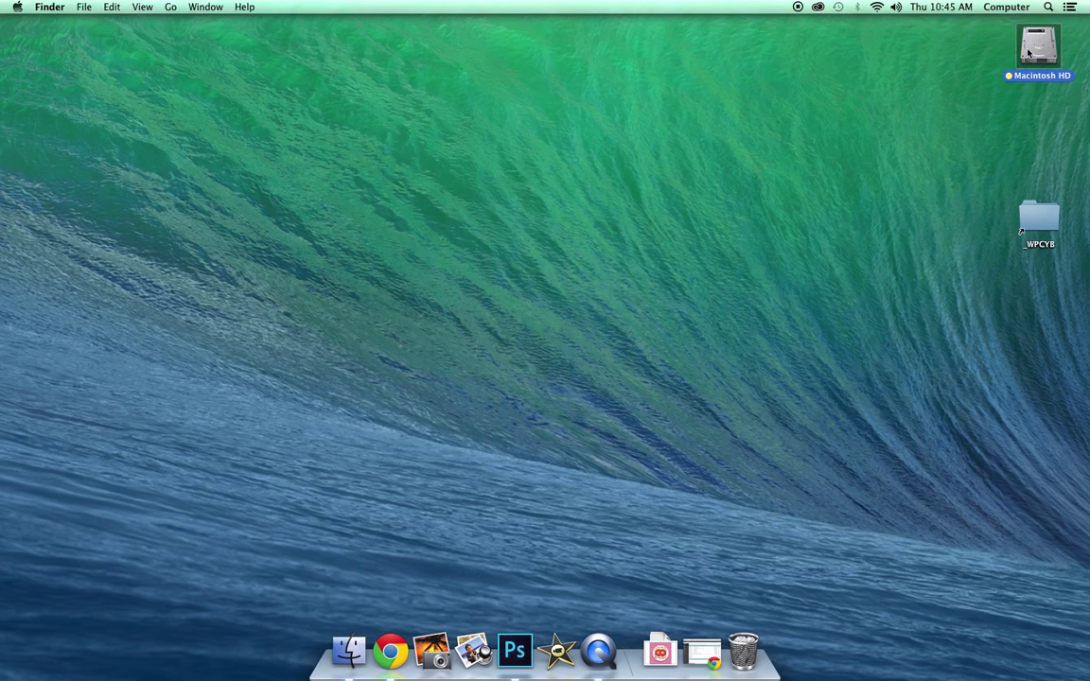
pyautogui.doubleClick(1029, 52)
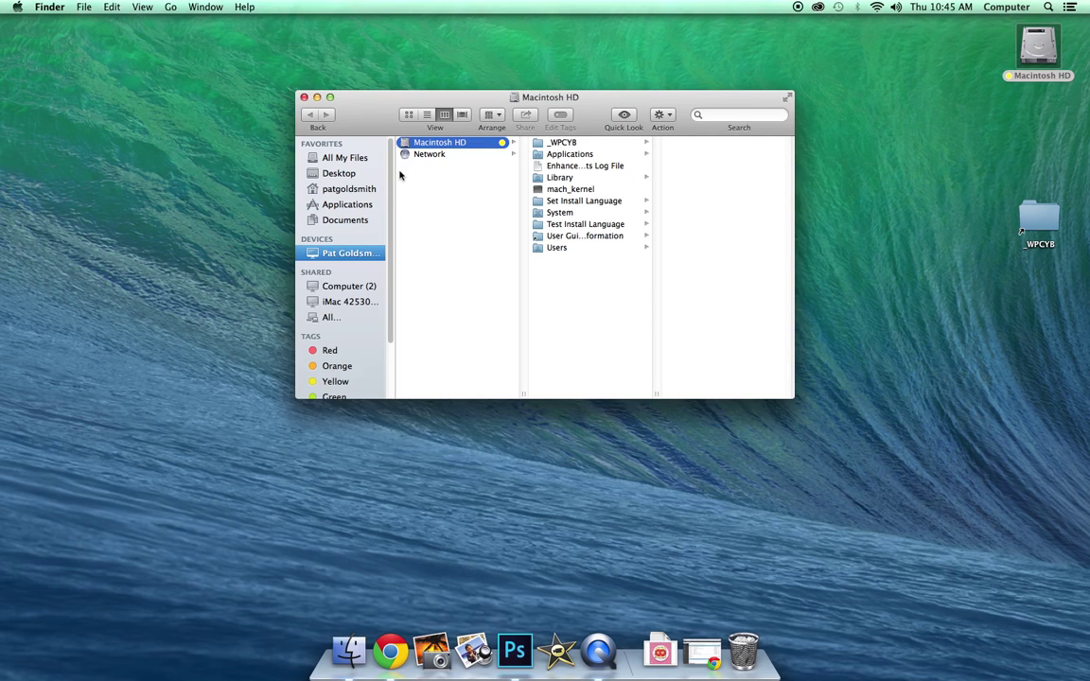
pyautogui.click(348, 220)
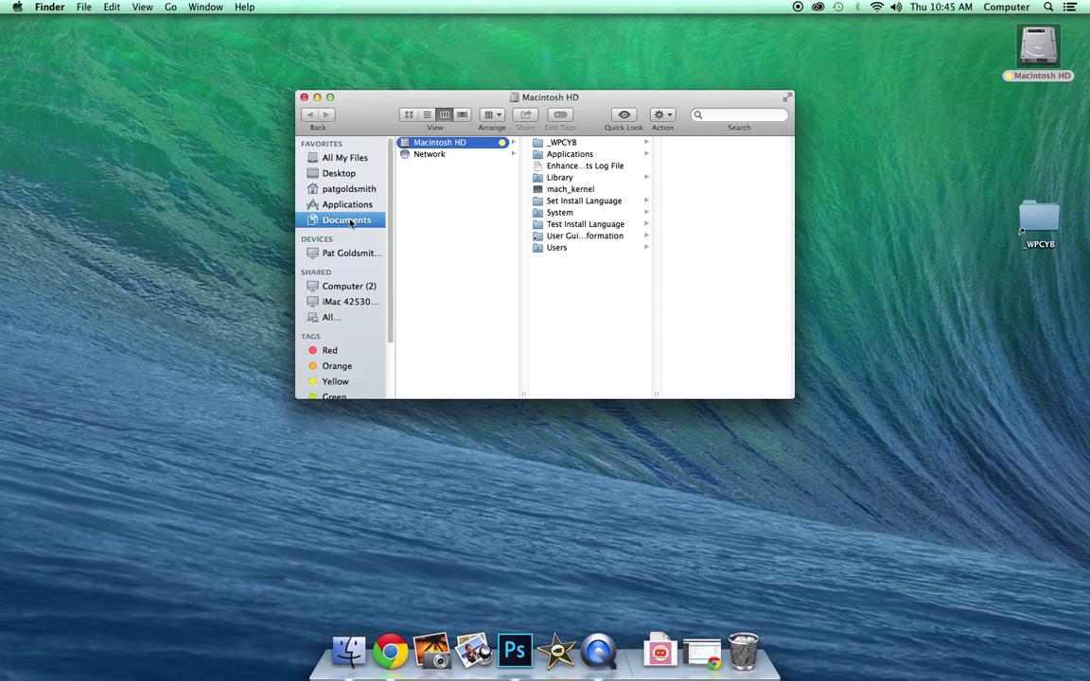
pyautogui.click(349, 190)
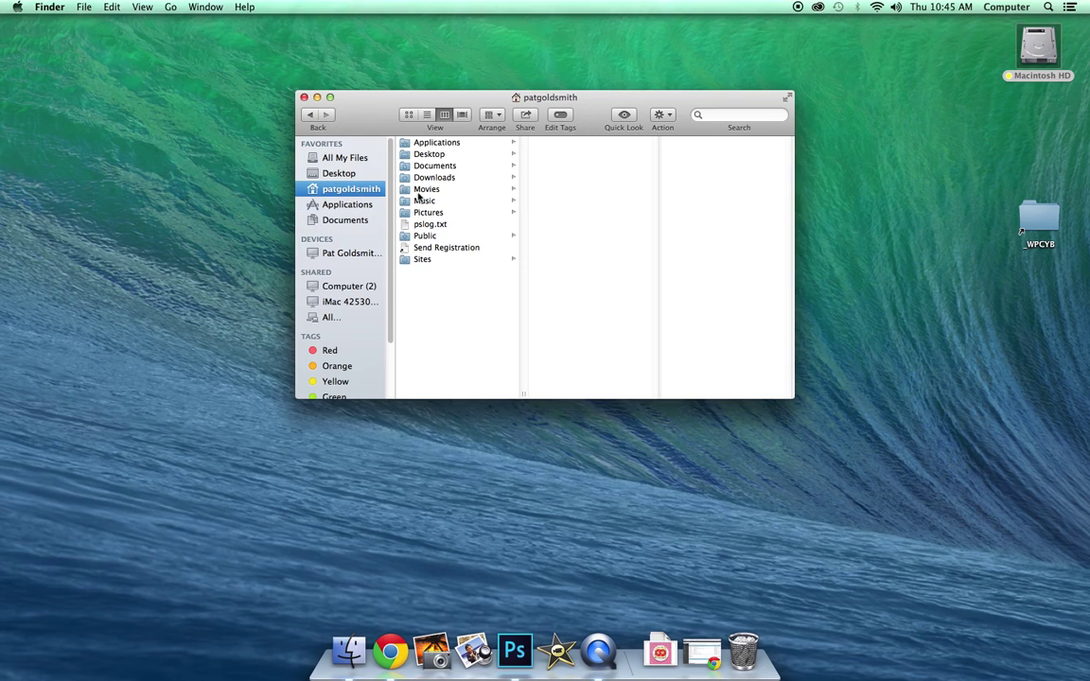
pyautogui.click(442, 178)
pyautogui.click(576, 168)
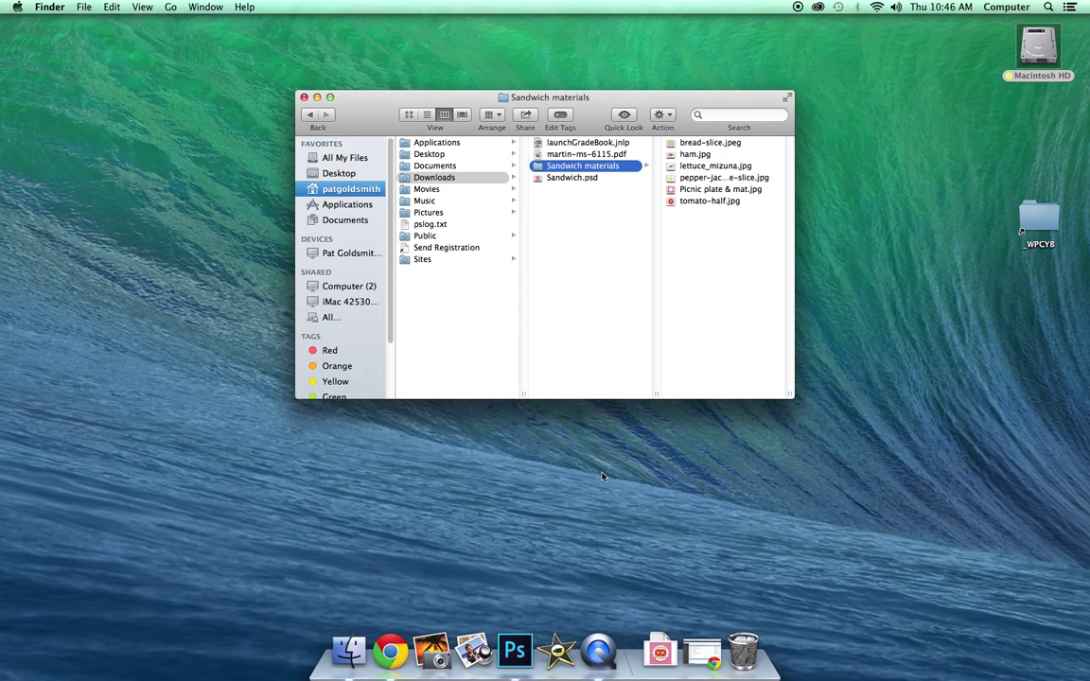
# Step: Create a new 7 × 5 inch, 72 ppi document named 'Sandwich Yummy'
pyautogui.click(514, 650)
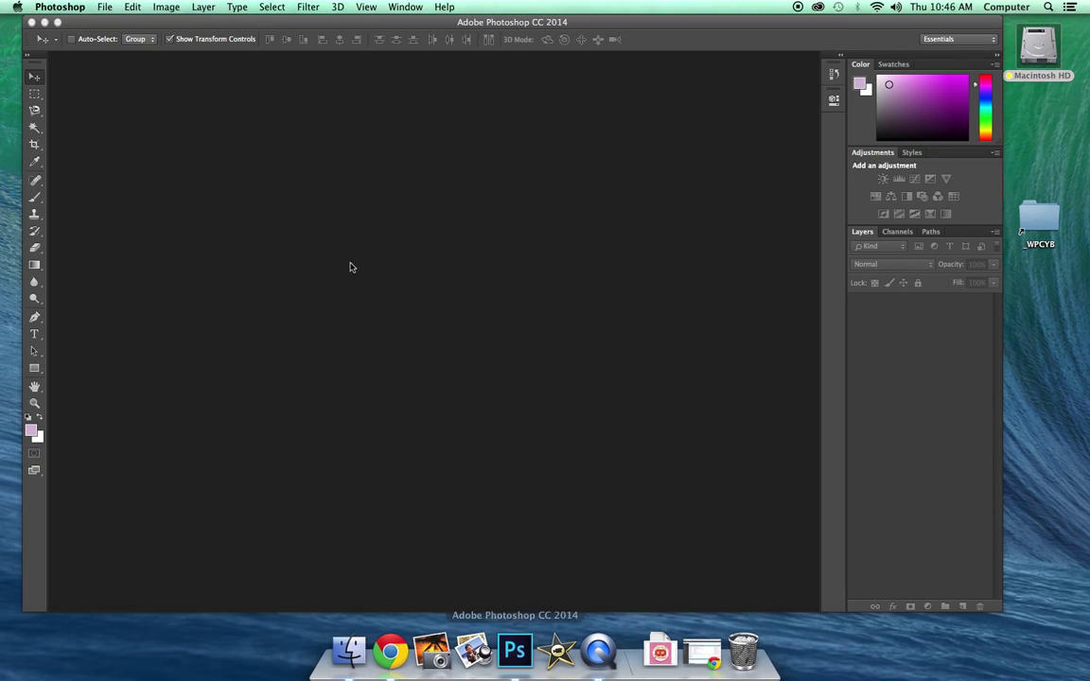
pyautogui.click(103, 9)
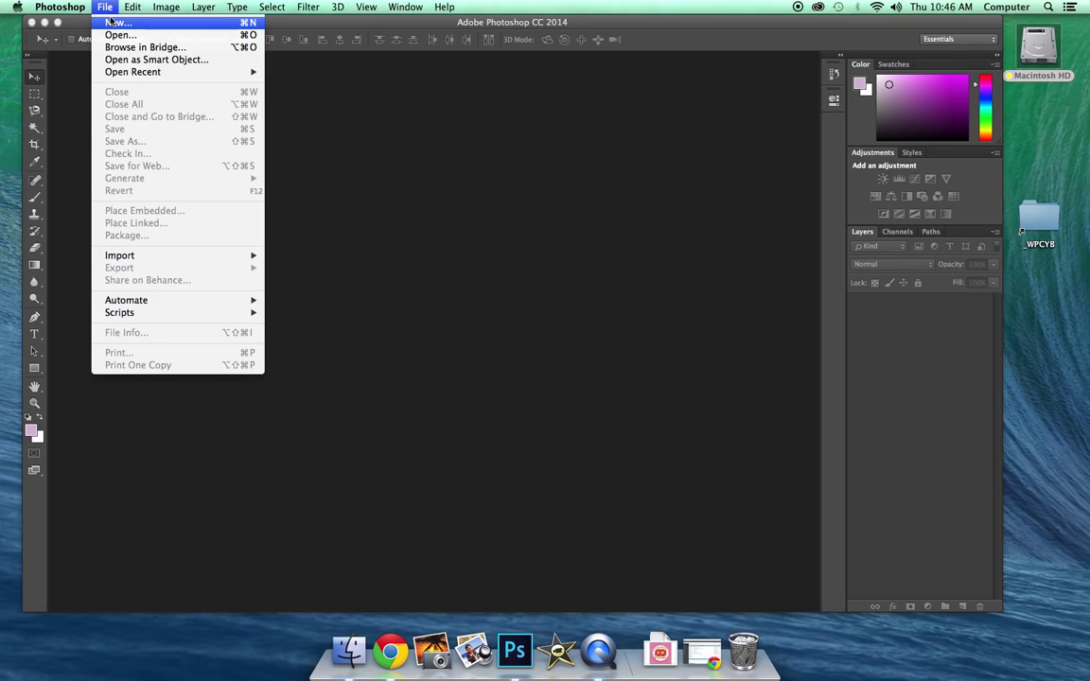
pyautogui.click(117, 26)
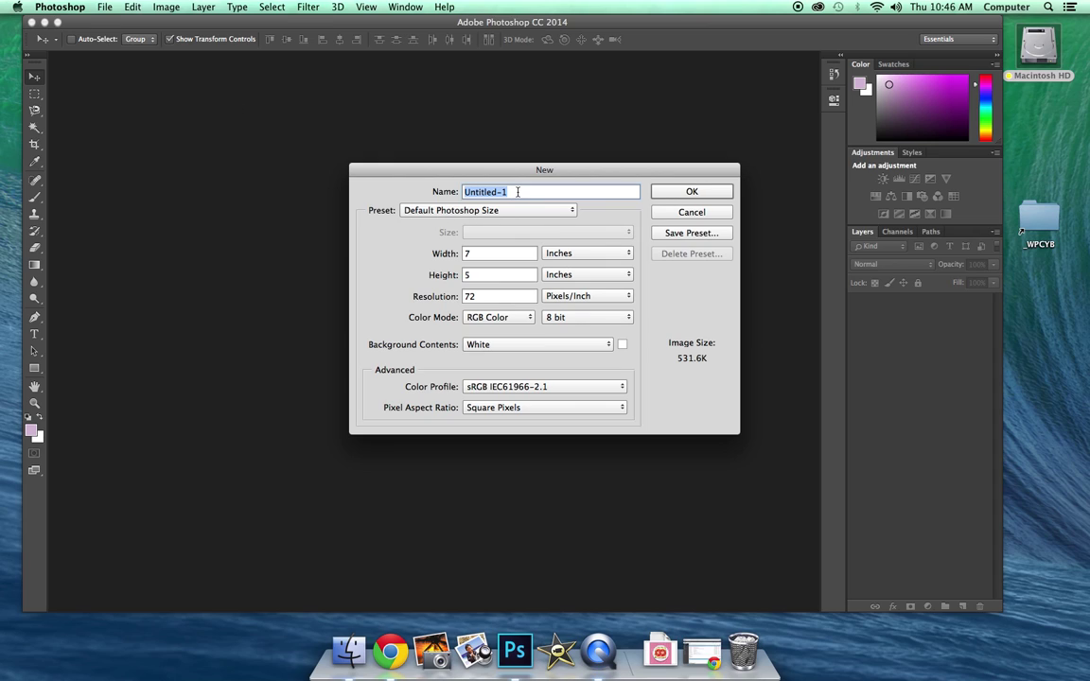
pyautogui.write('Sandwich')
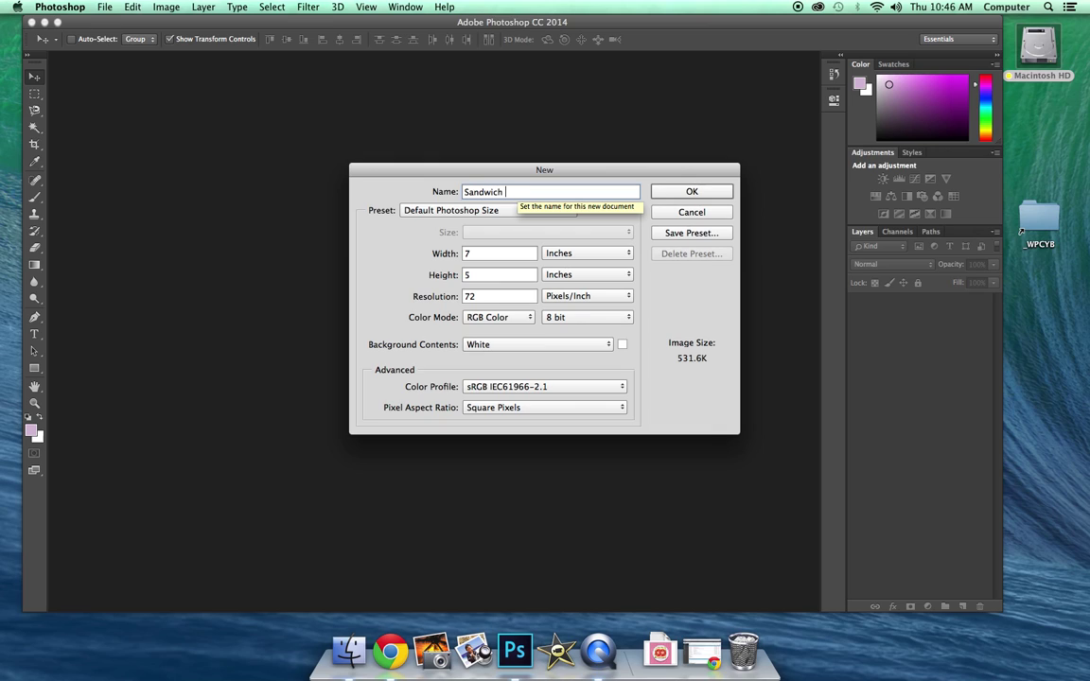
pyautogui.write(' Yummy')
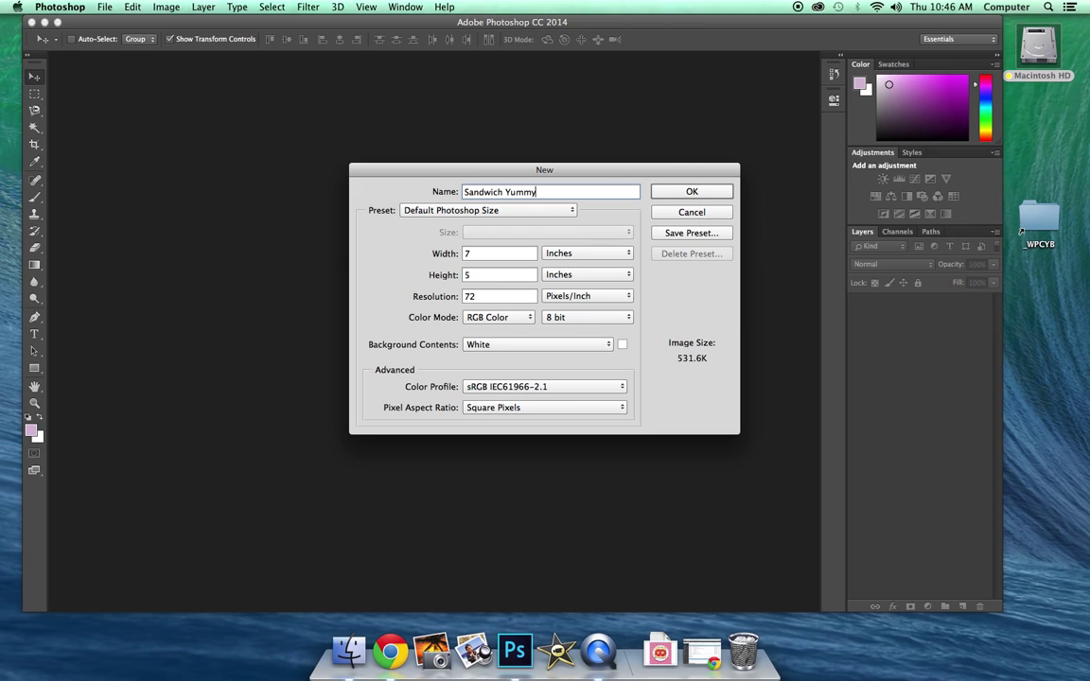
pyautogui.click(659, 189)
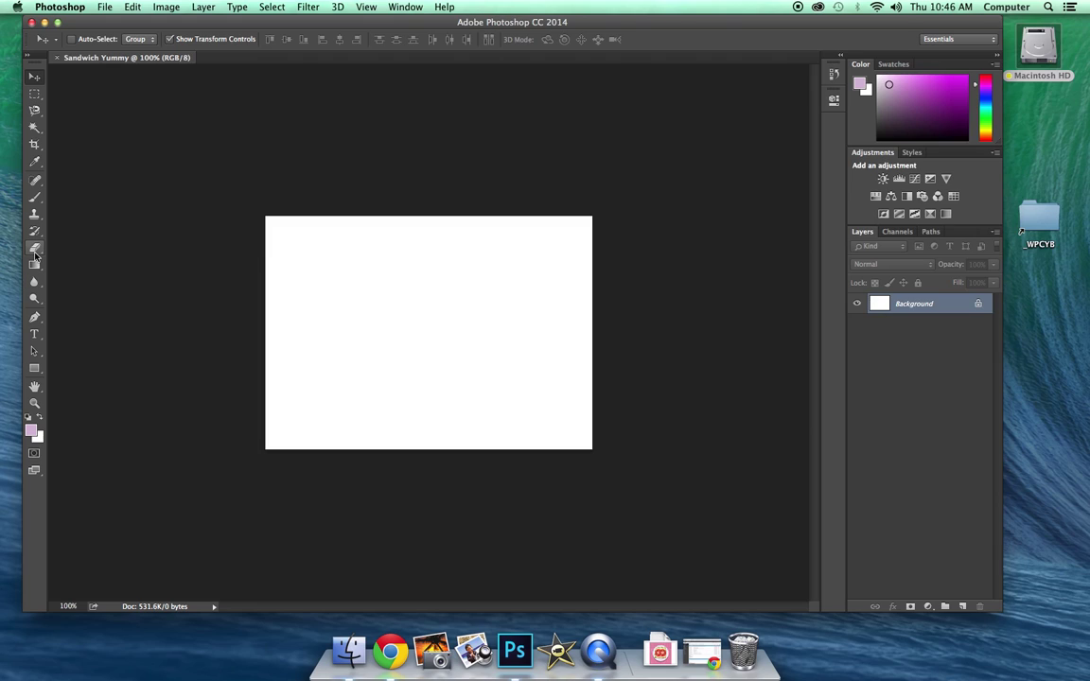
pyautogui.click(35, 94)
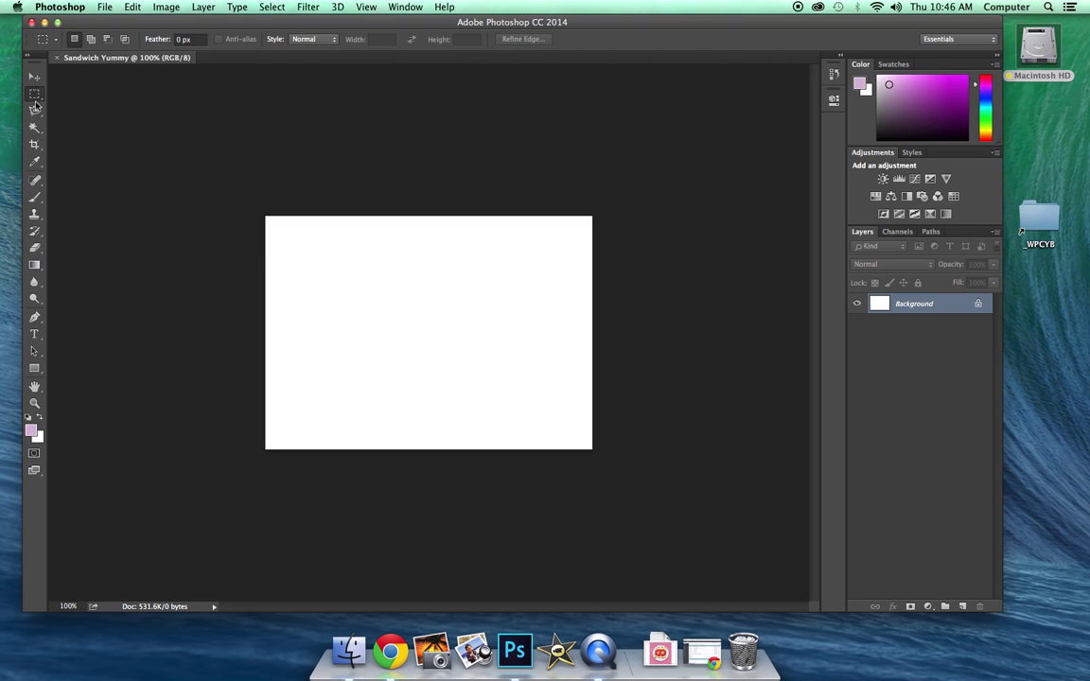
pyautogui.click(35, 108)
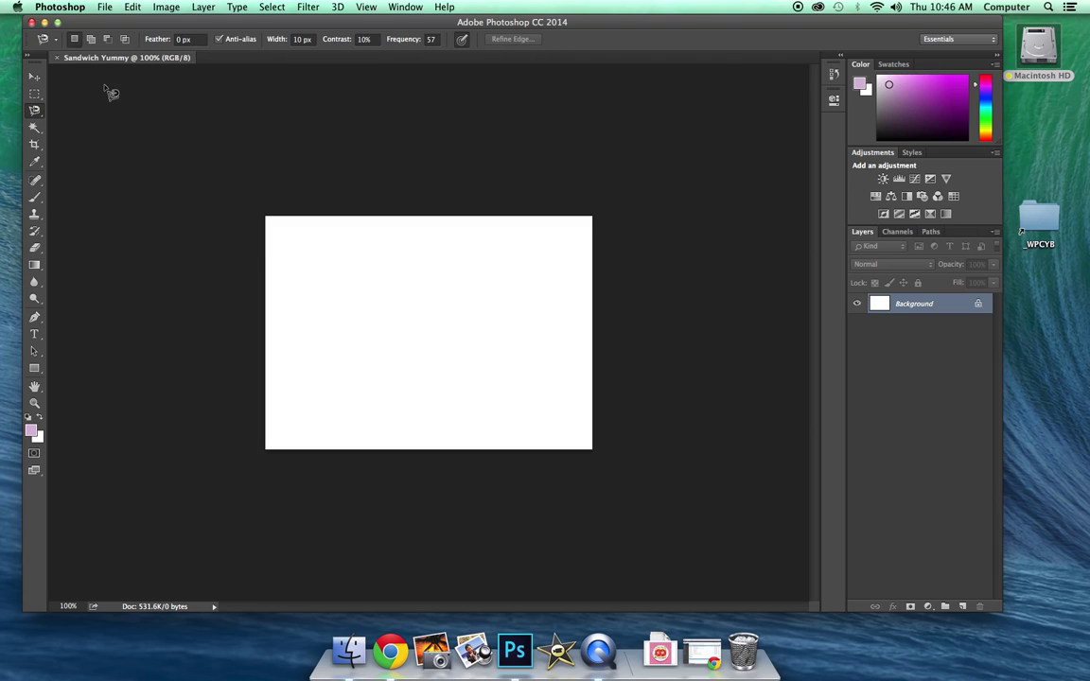
pyautogui.click(35, 96)
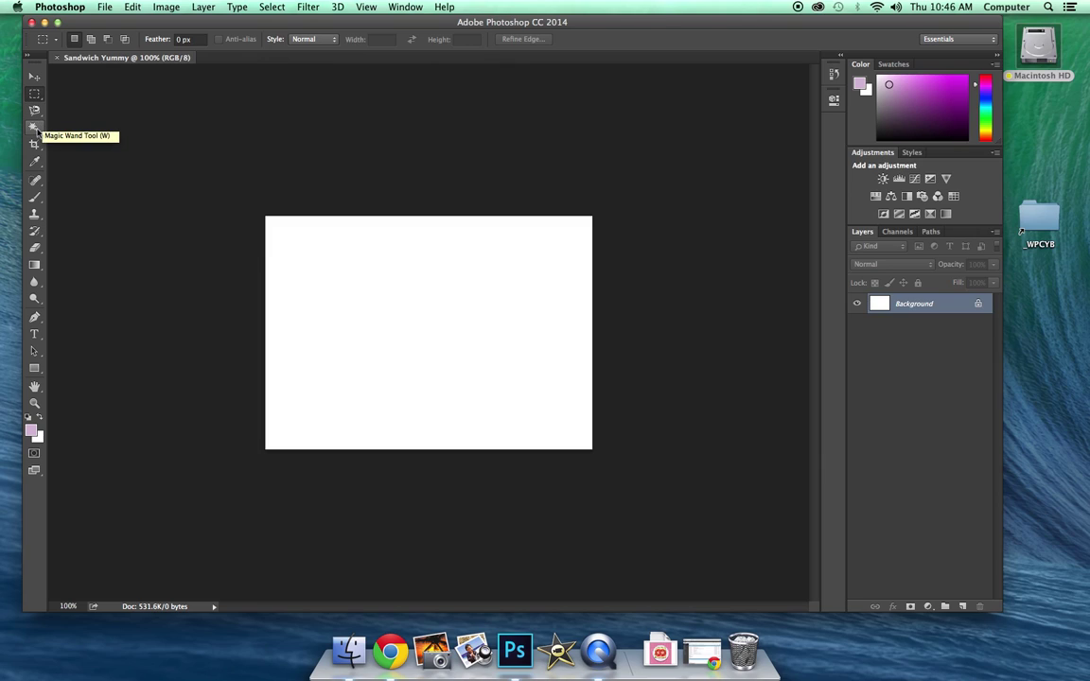
pyautogui.moveTo(35, 133); pyautogui.dragTo(100, 138)
pyautogui.click(34, 79)
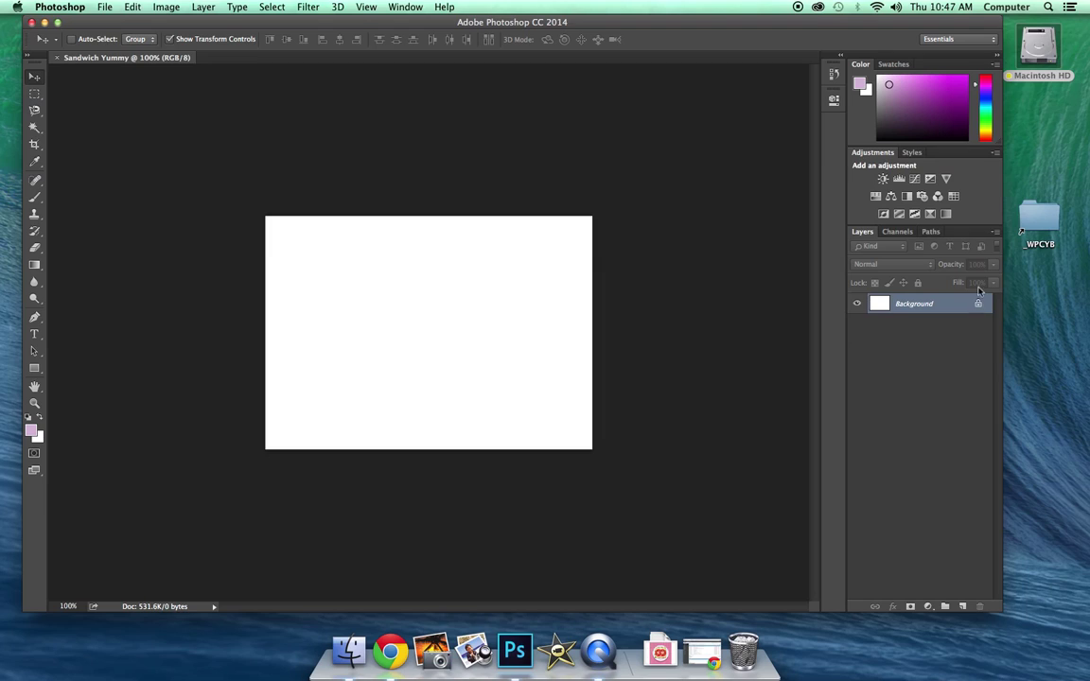
# Step: Close the extra Macintosh HD window and move the Sandwich materials window to the right
pyautogui.doubleClick(1036, 57)
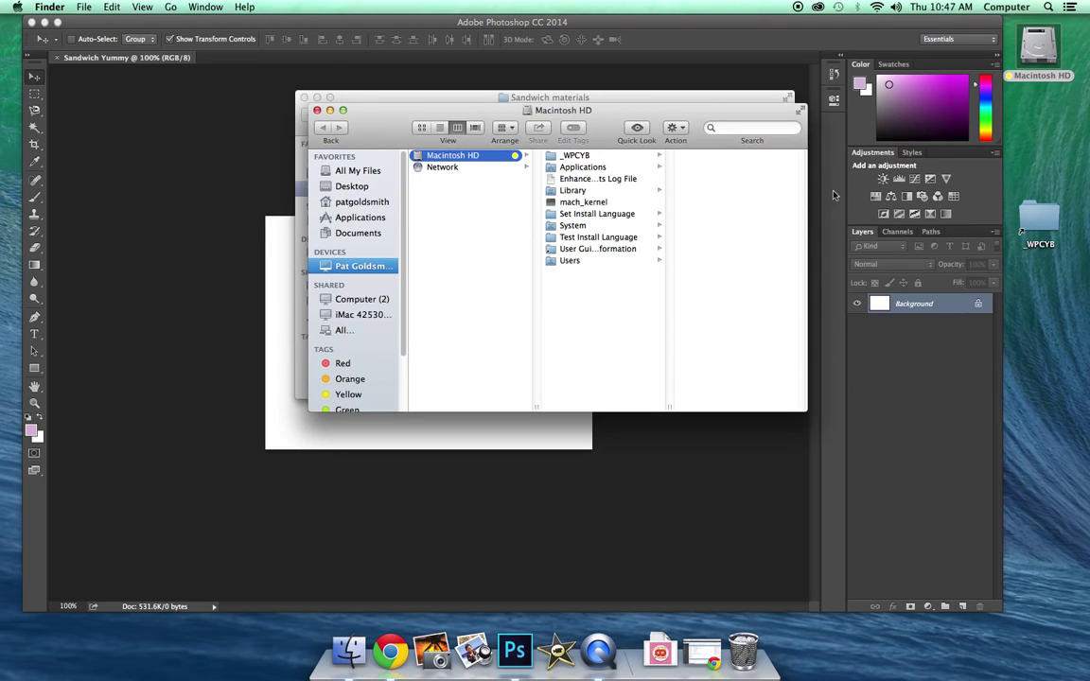
pyautogui.press('super+w')
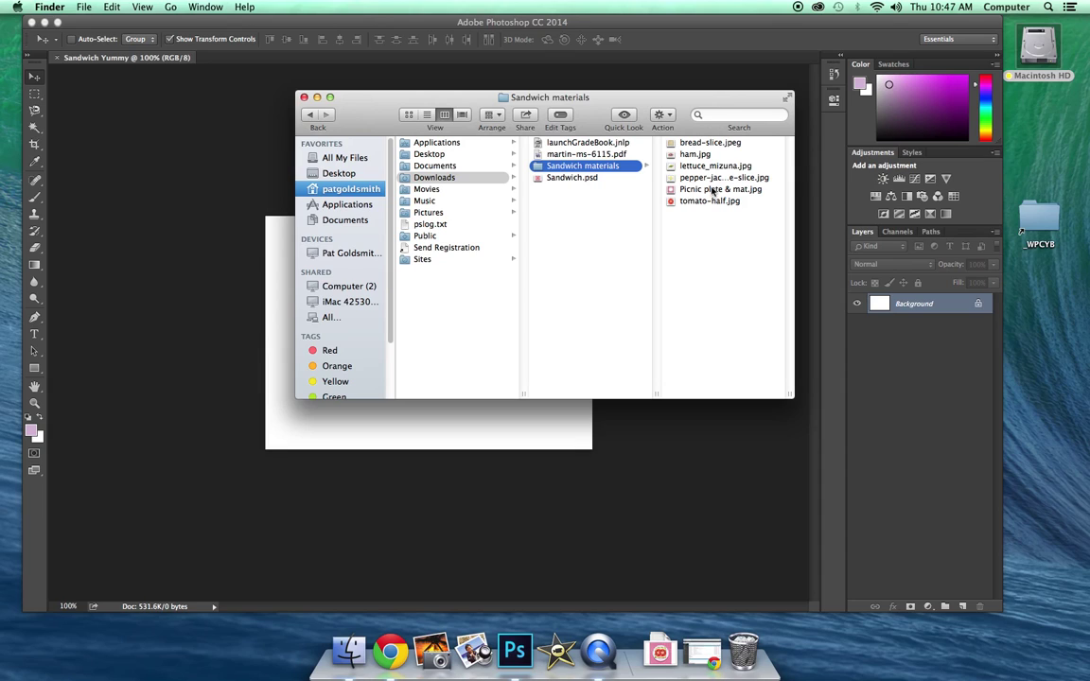
pyautogui.moveTo(530, 98); pyautogui.dragTo(822, 191)
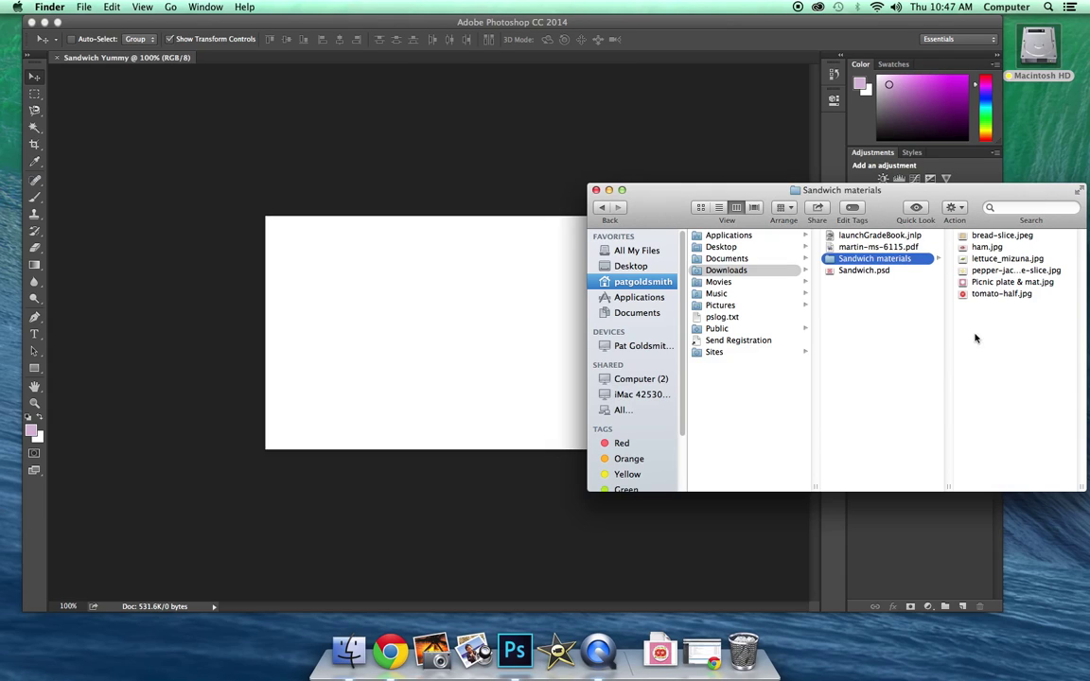
# Step: Place Picnic plate & mat.jpg into the document and enlarge it to about 116%
pyautogui.moveTo(1009, 283); pyautogui.dragTo(516, 297)
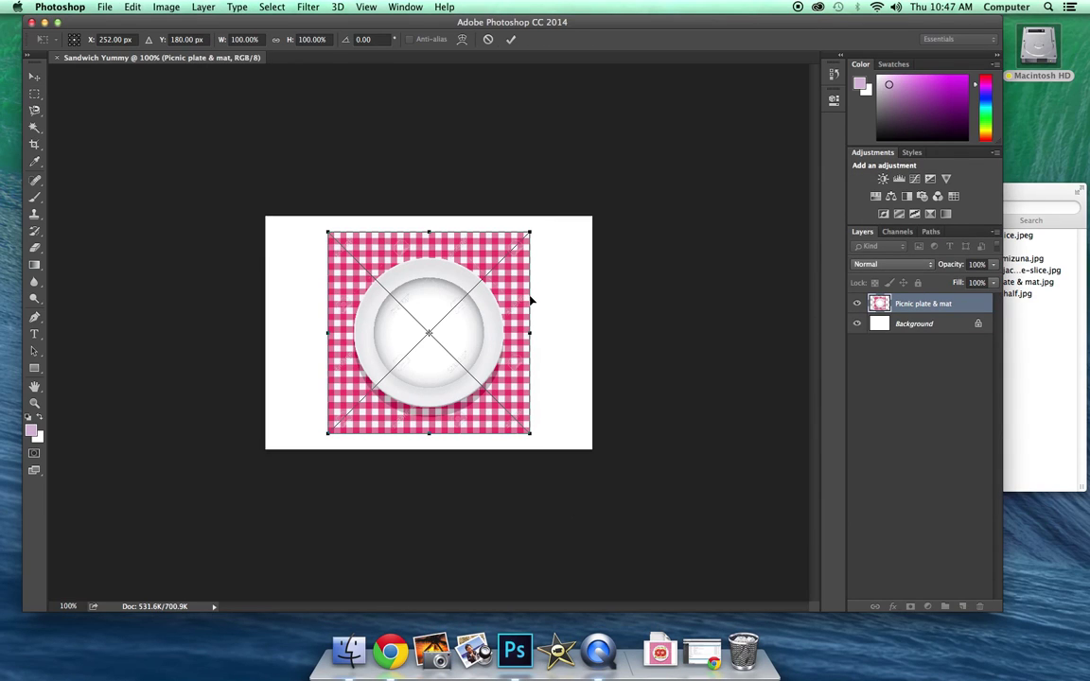
pyautogui.moveTo(328, 232)
pyautogui.mouseDown()
pyautogui.moveTo(317, 219)
pyautogui.moveTo(287, 238)
pyautogui.moveTo(278, 269)
pyautogui.moveTo(302, 236)
pyautogui.moveTo(356, 269)
pyautogui.moveTo(311, 221)
pyautogui.mouseUp()
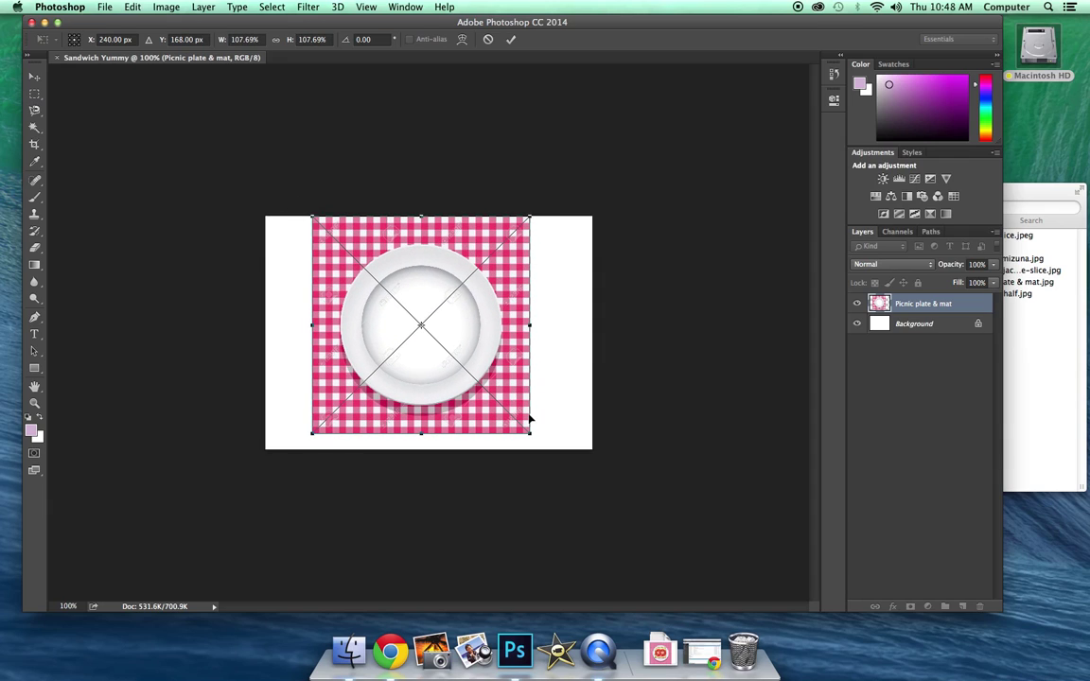
pyautogui.moveTo(530, 434); pyautogui.dragTo(547, 449)
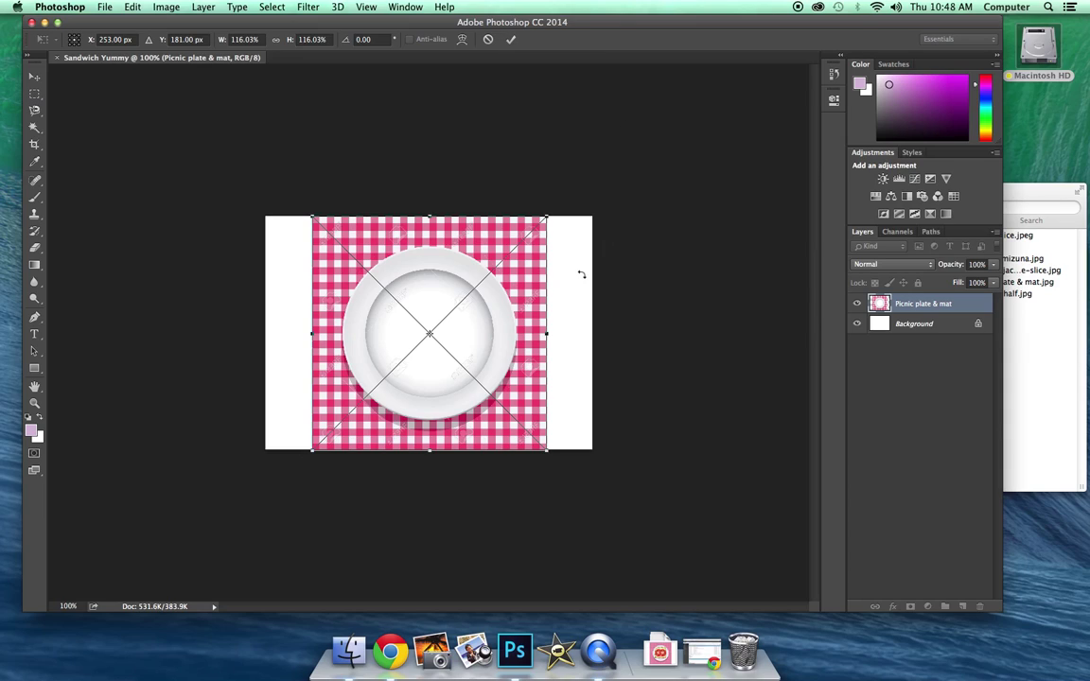
# Step: Commit the plate placement, hide its layer and delete the white Background layer
pyautogui.click(33, 74)
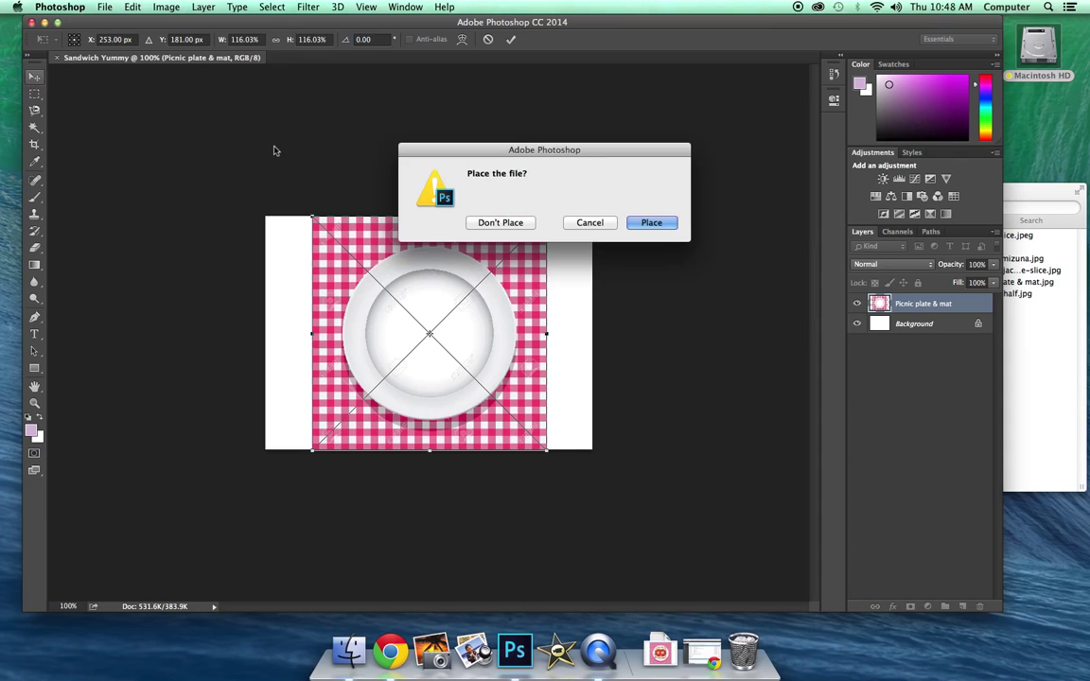
pyautogui.click(648, 224)
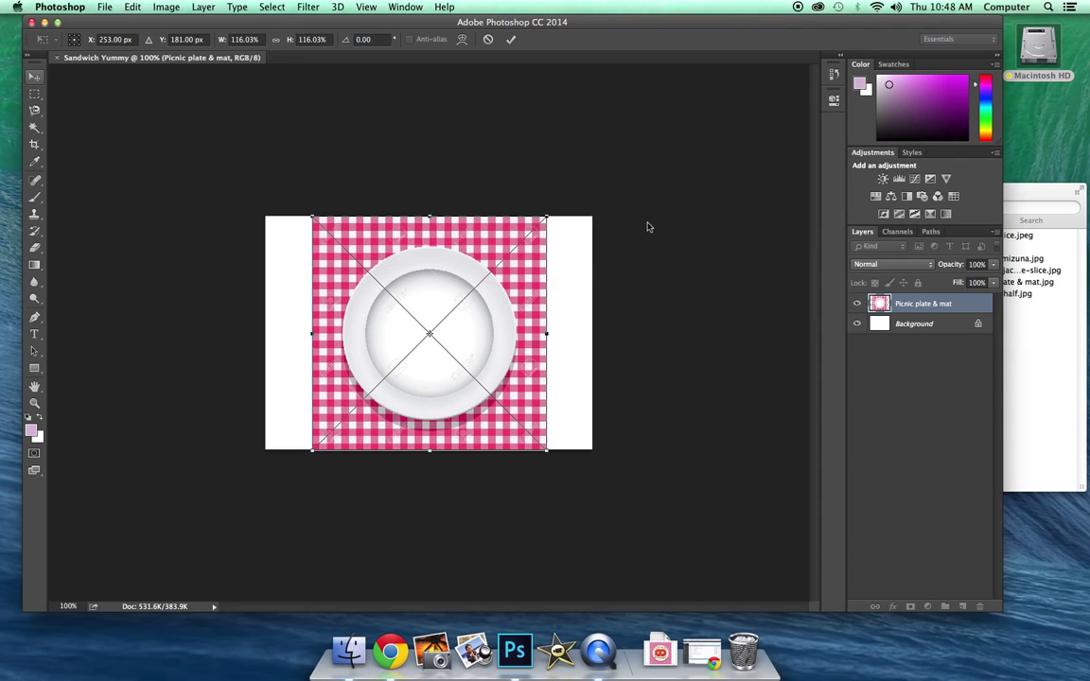
pyautogui.click(857, 303)
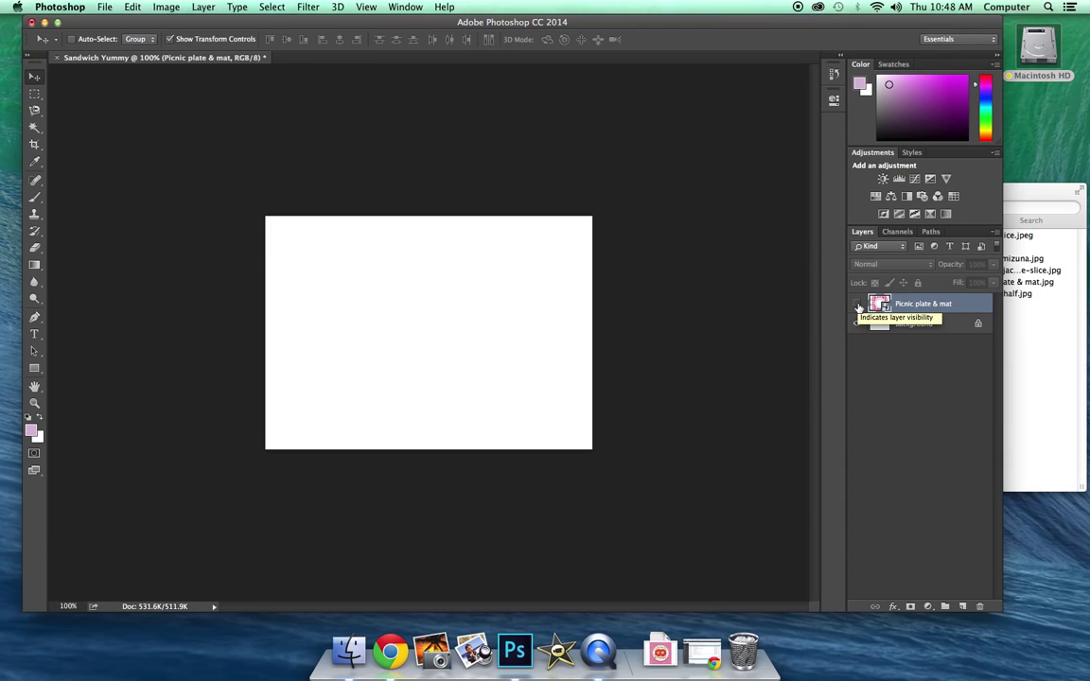
pyautogui.rightClick(917, 327)
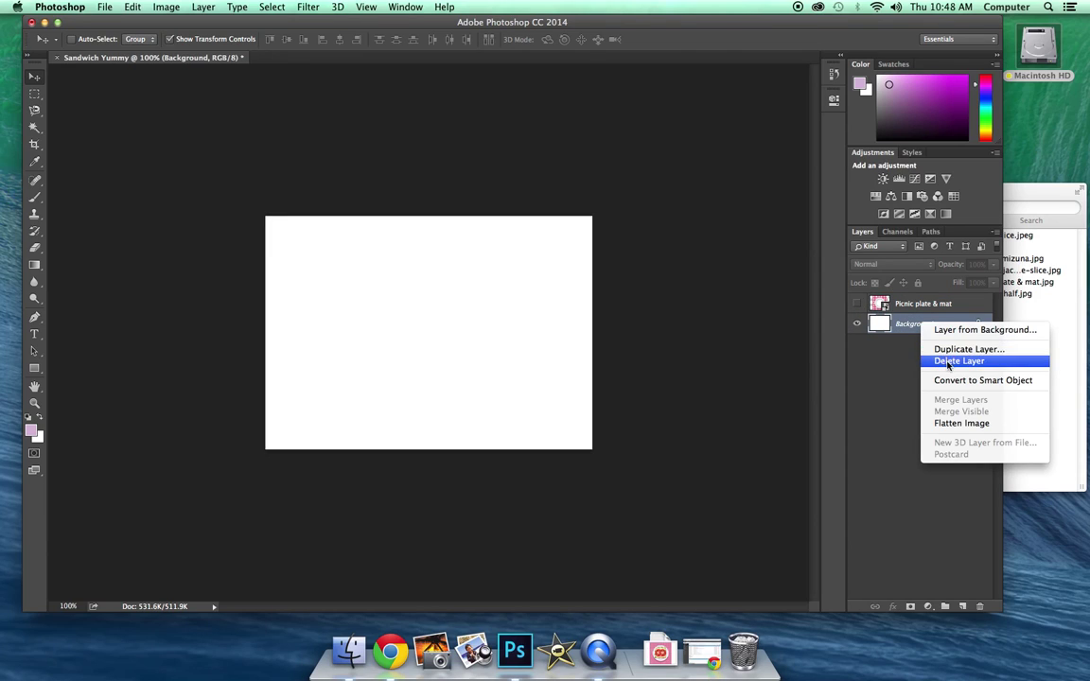
pyautogui.click(946, 360)
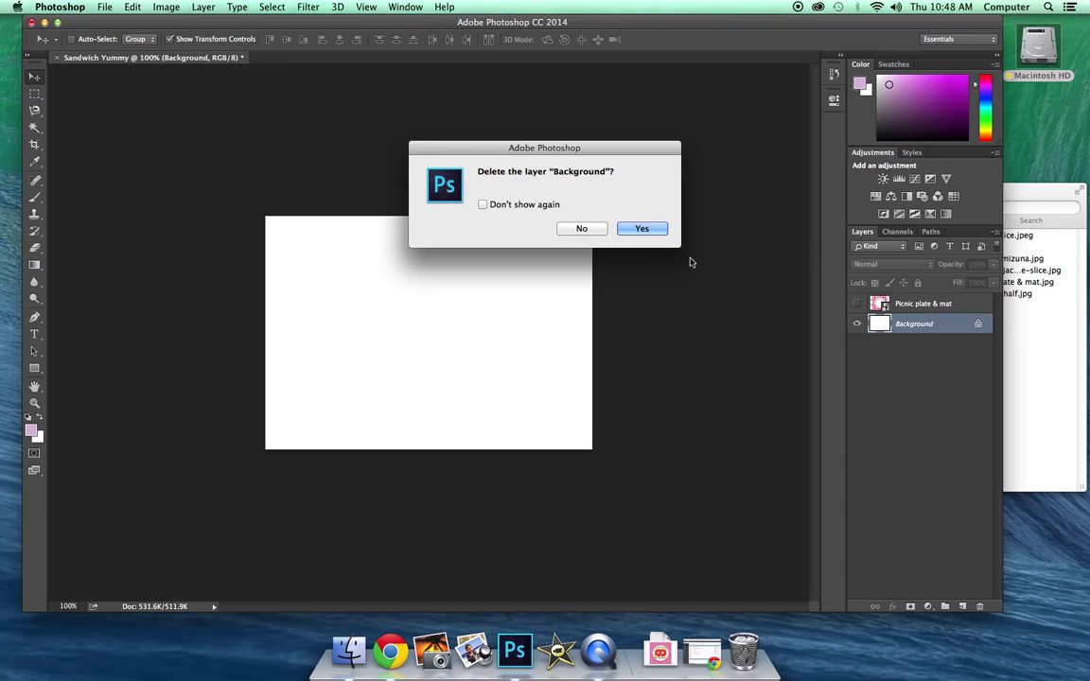
pyautogui.click(646, 231)
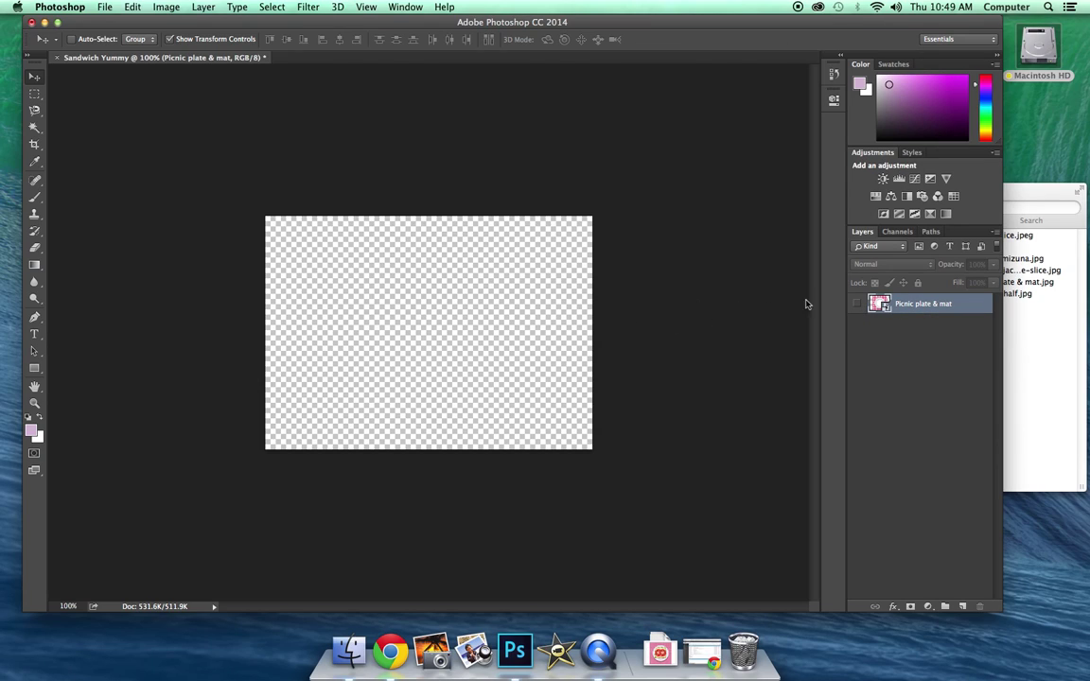
# Step: Show the plate layer and place bread-slice.jpeg, shrunk to about 12% and centred on the plate
pyautogui.click(858, 305)
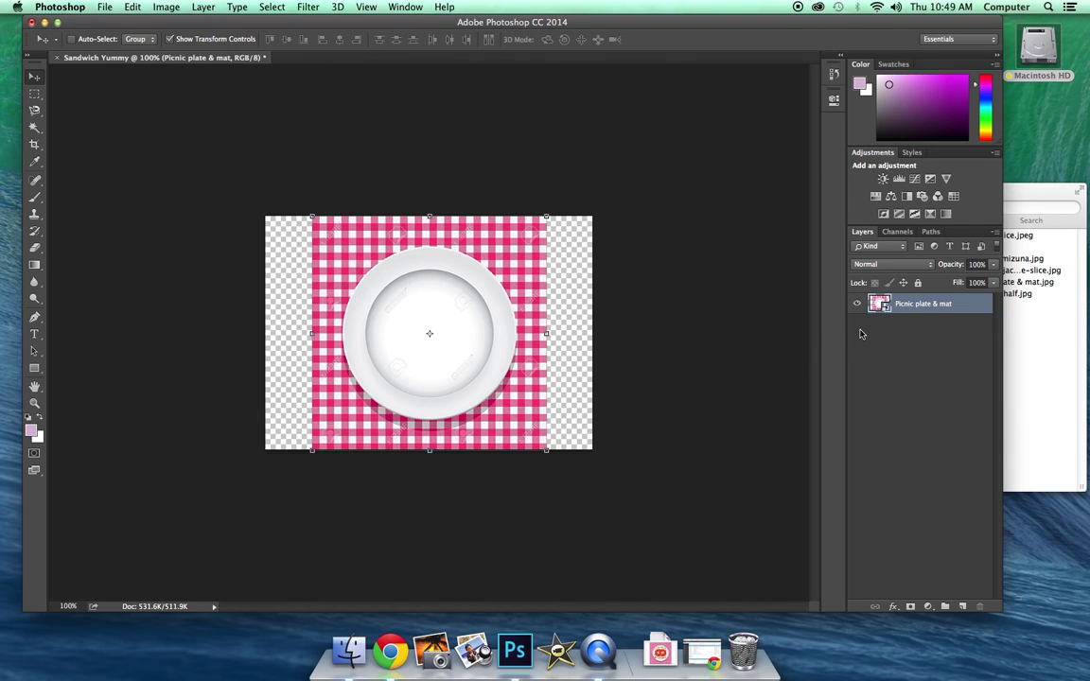
pyautogui.click(1029, 226)
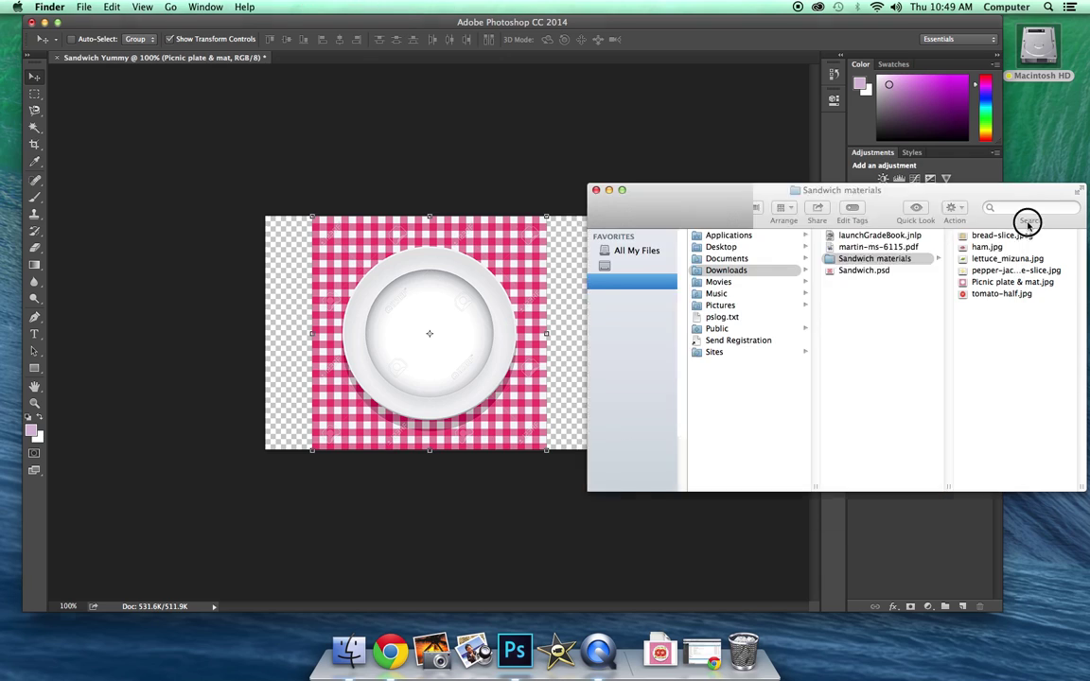
pyautogui.moveTo(999, 236); pyautogui.dragTo(427, 297)
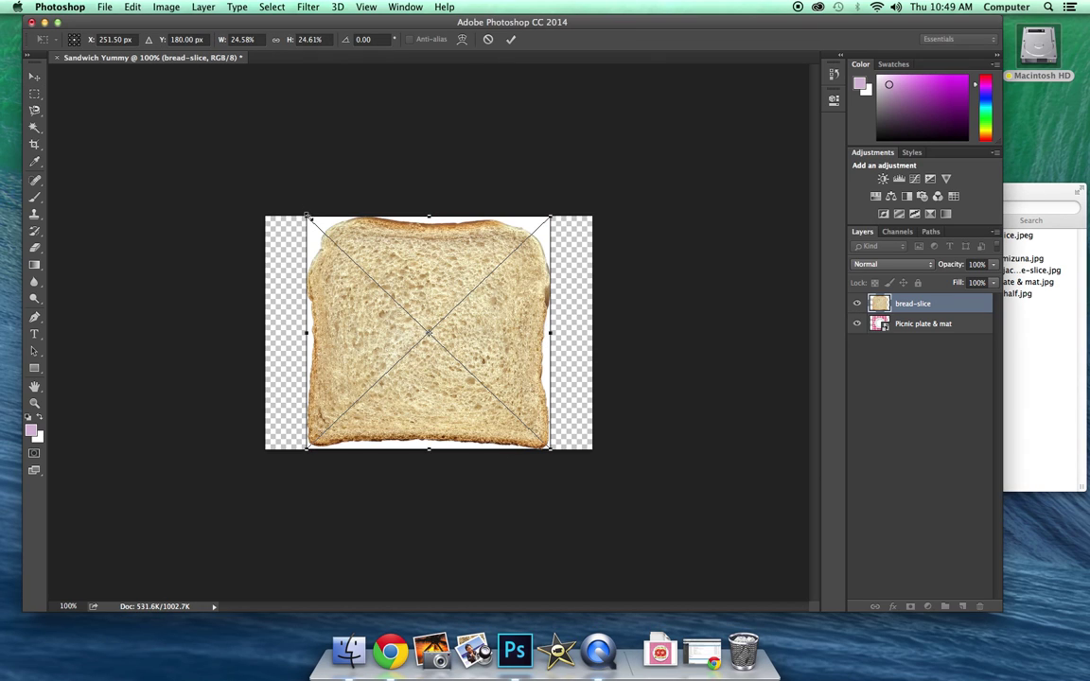
pyautogui.moveTo(306, 216); pyautogui.dragTo(367, 280)
pyautogui.moveTo(426, 305); pyautogui.dragTo(413, 289)
pyautogui.moveTo(339, 248); pyautogui.dragTo(409, 280)
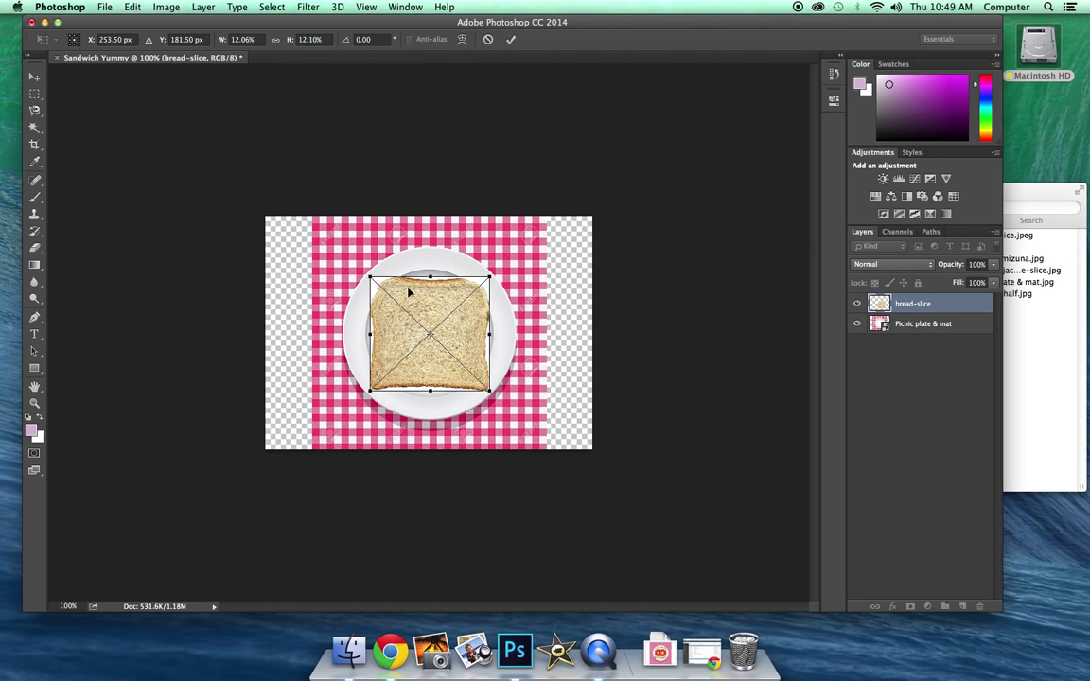
# Step: Commit the bread slice's new size and nudge it to sit centred on the plate
pyautogui.click(511, 39)
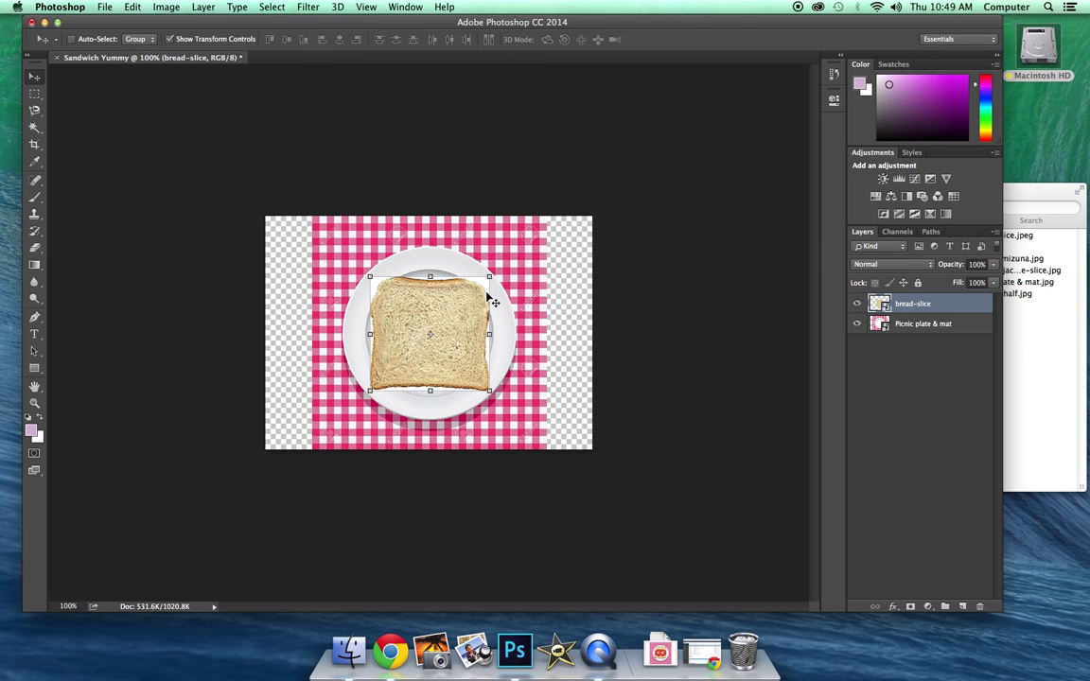
pyautogui.moveTo(466, 302)
pyautogui.mouseDown()
pyautogui.moveTo(414, 299)
pyautogui.moveTo(494, 311)
pyautogui.moveTo(455, 297)
pyautogui.moveTo(479, 301)
pyautogui.mouseUp()
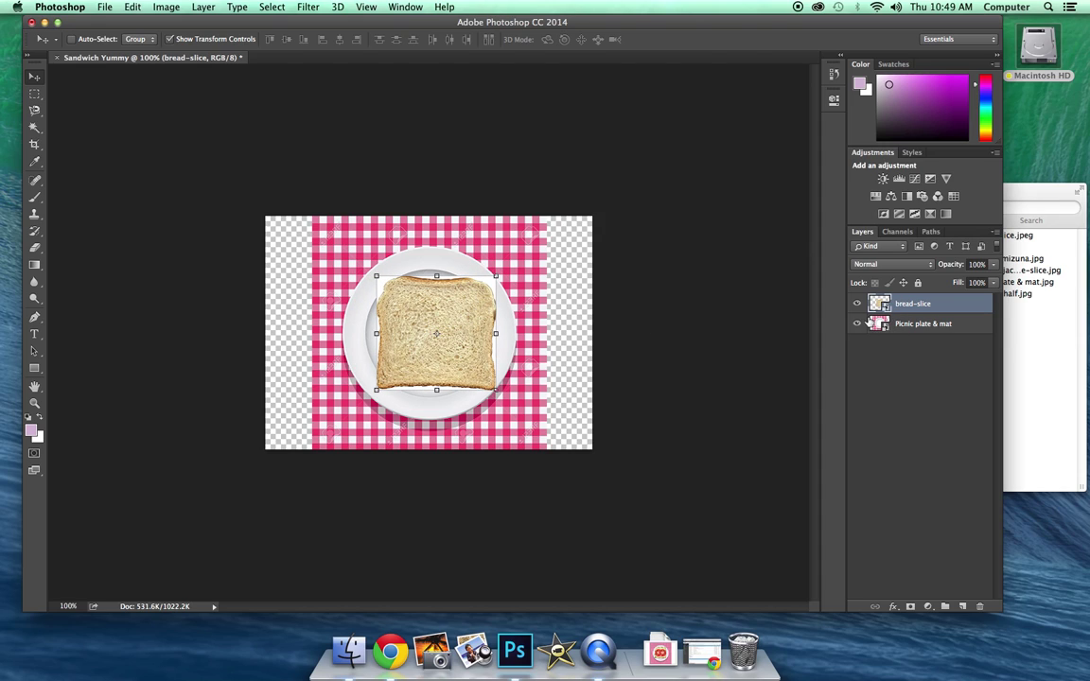
pyautogui.click(857, 324)
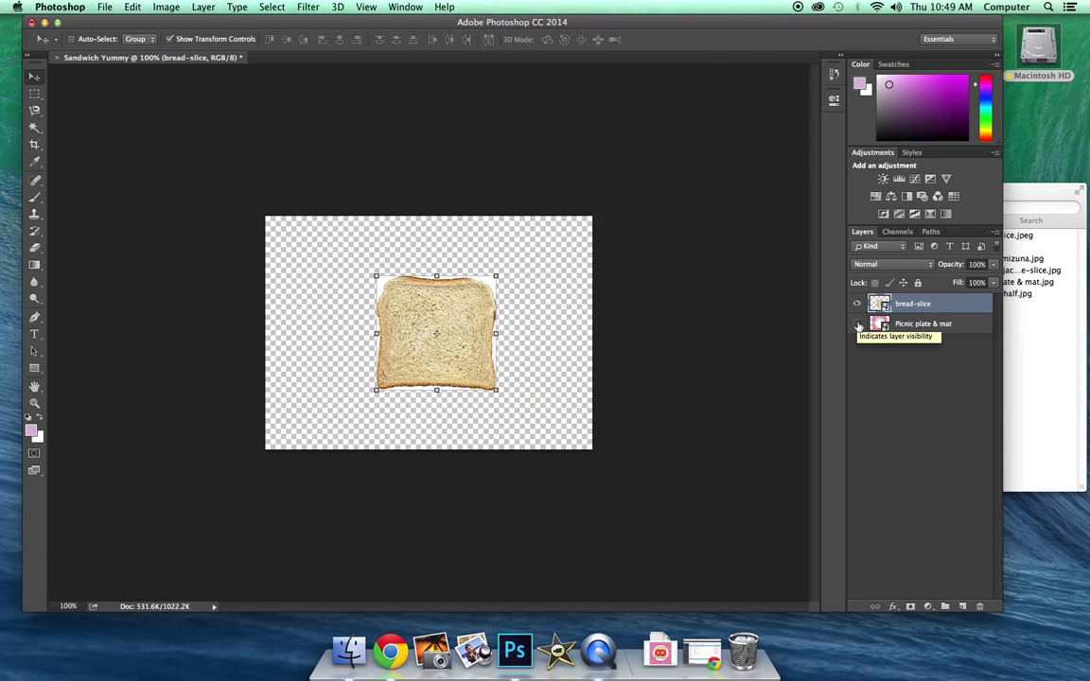
pyautogui.click(857, 324)
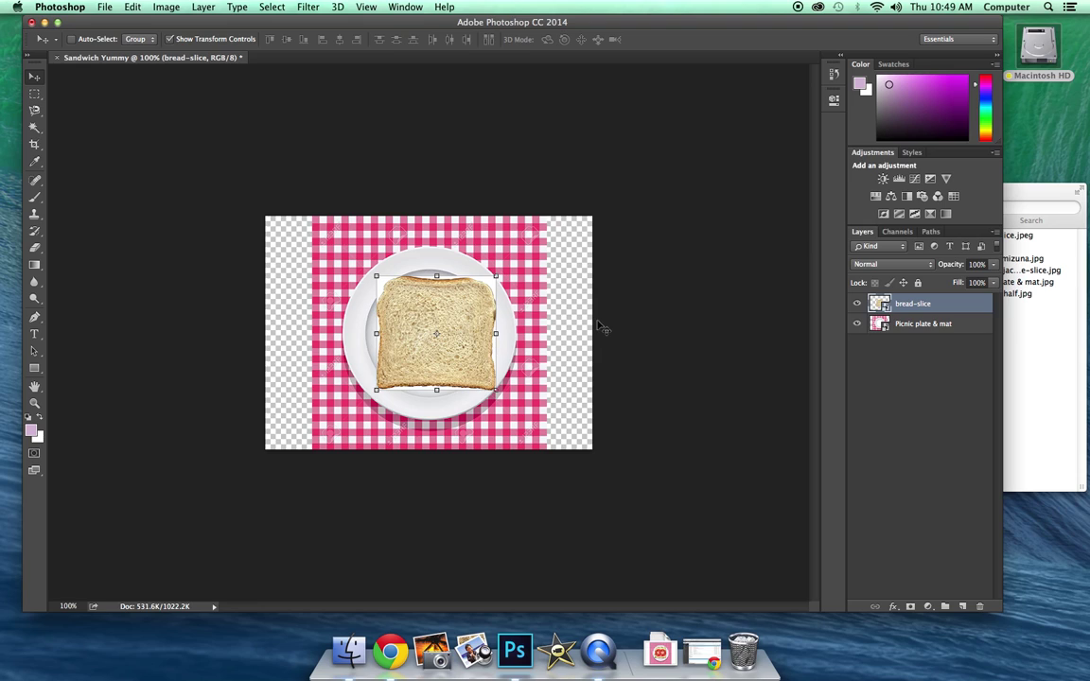
pyautogui.moveTo(465, 310); pyautogui.dragTo(460, 318)
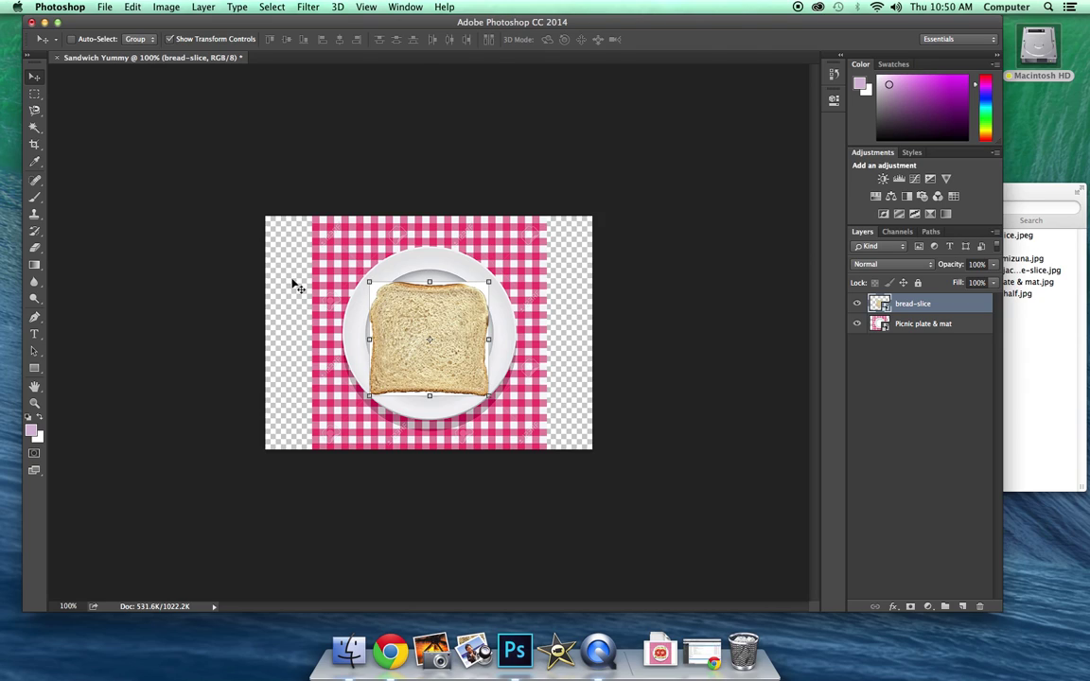
# Step: Select the white corner beside the bread with Magic Wand and try deleting it, dismissing the alert
pyautogui.click(34, 128)
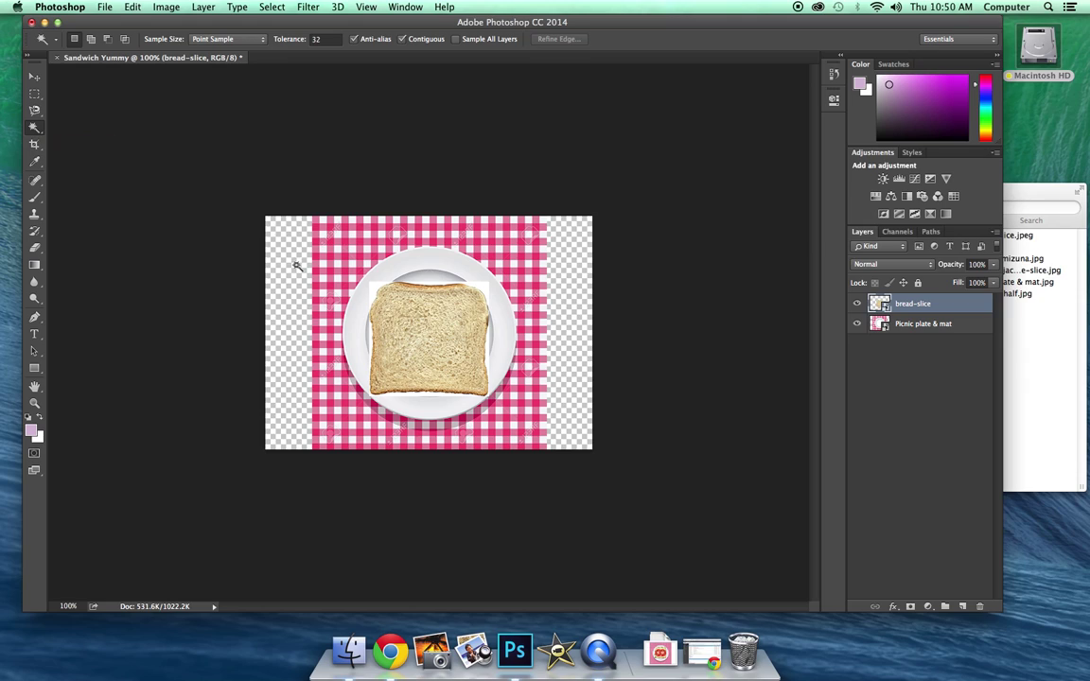
pyautogui.click(374, 288)
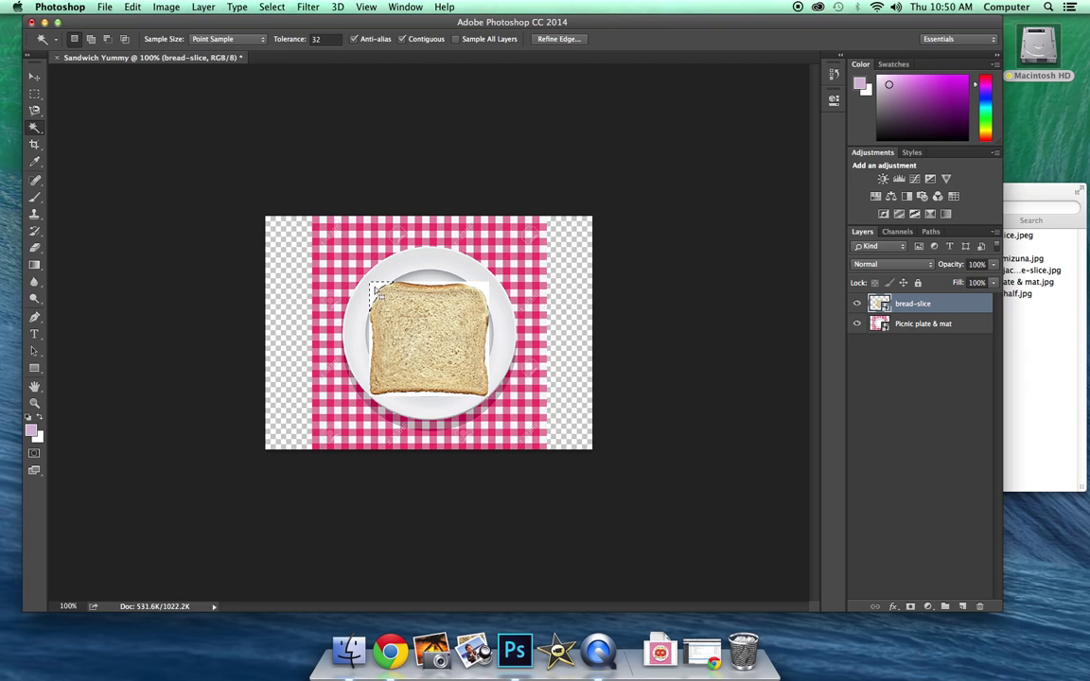
pyautogui.press('Delete')
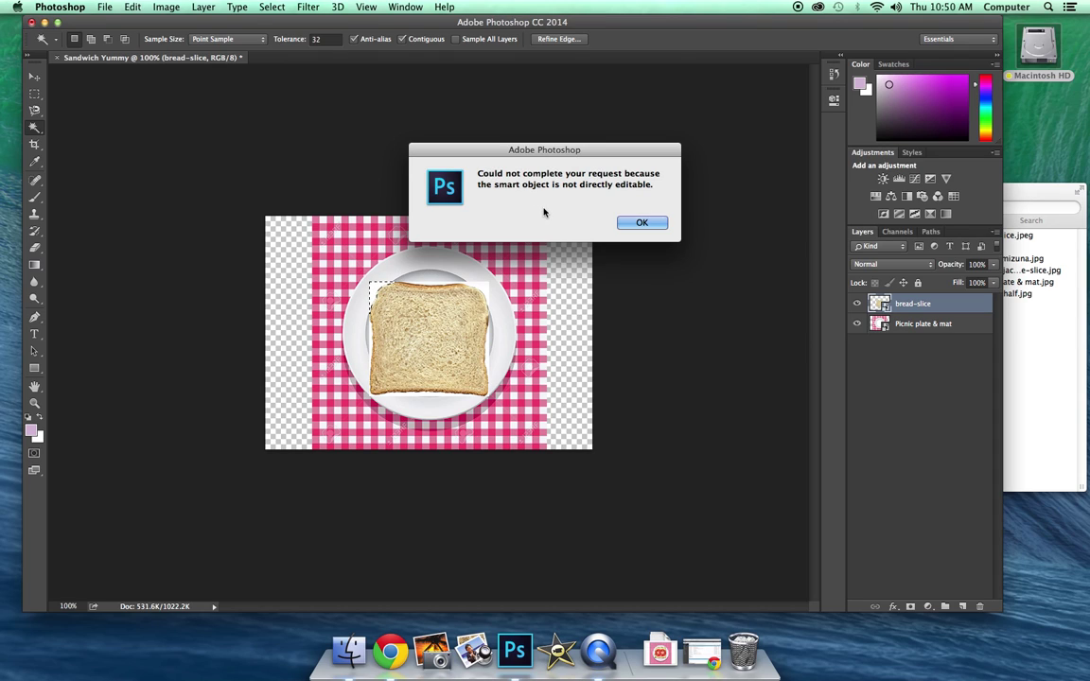
pyautogui.click(640, 224)
# Step: Rasterize the bread-slice layer and clear its white margins, zooming the view to 200%
pyautogui.rightClick(908, 306)
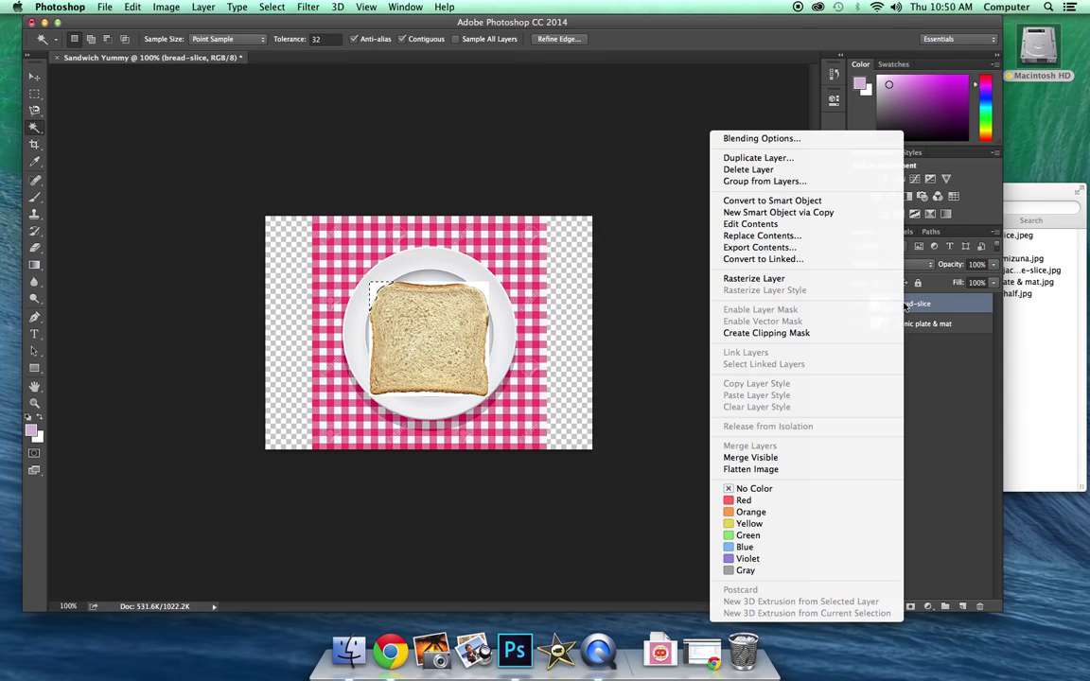
pyautogui.click(771, 280)
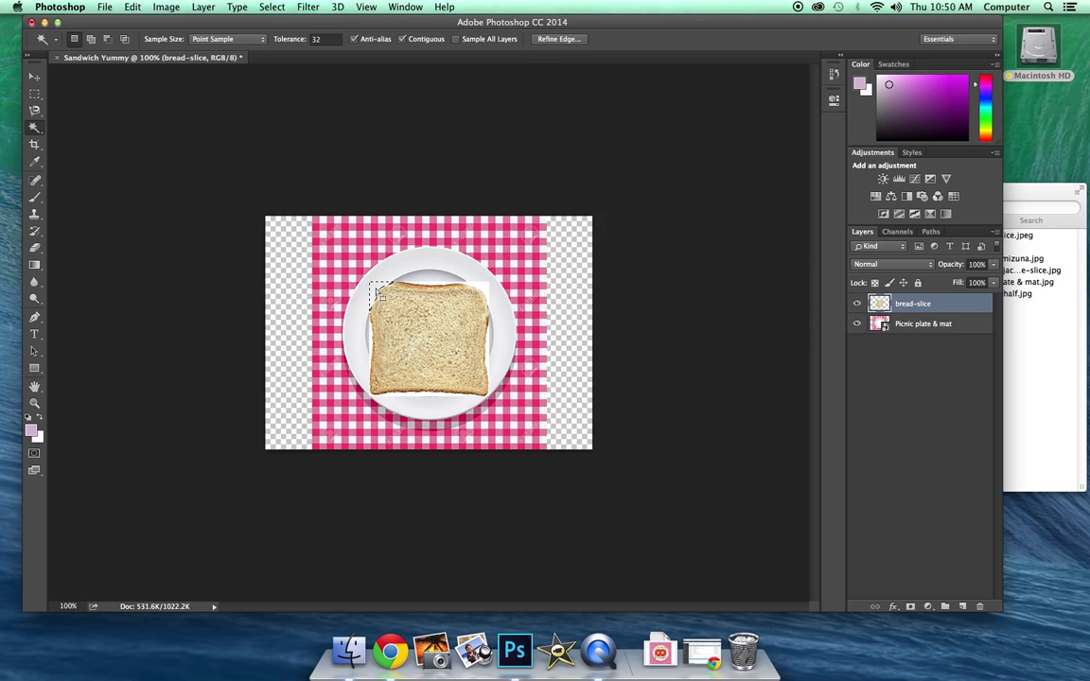
pyautogui.click(478, 288)
pyautogui.click(494, 338)
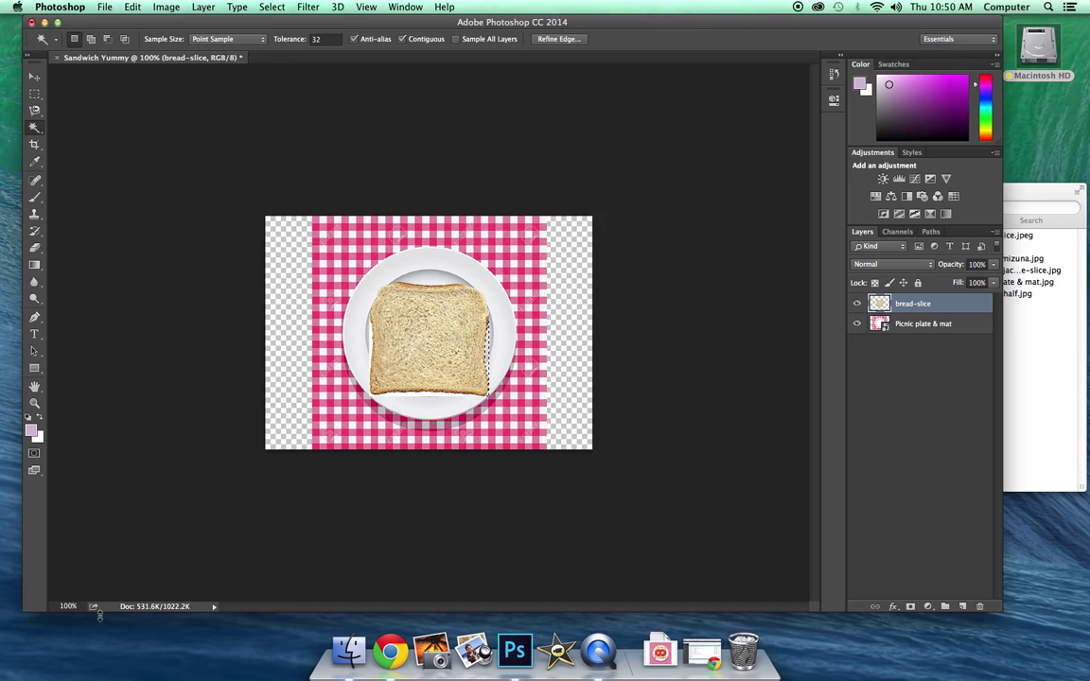
pyautogui.click(68, 607)
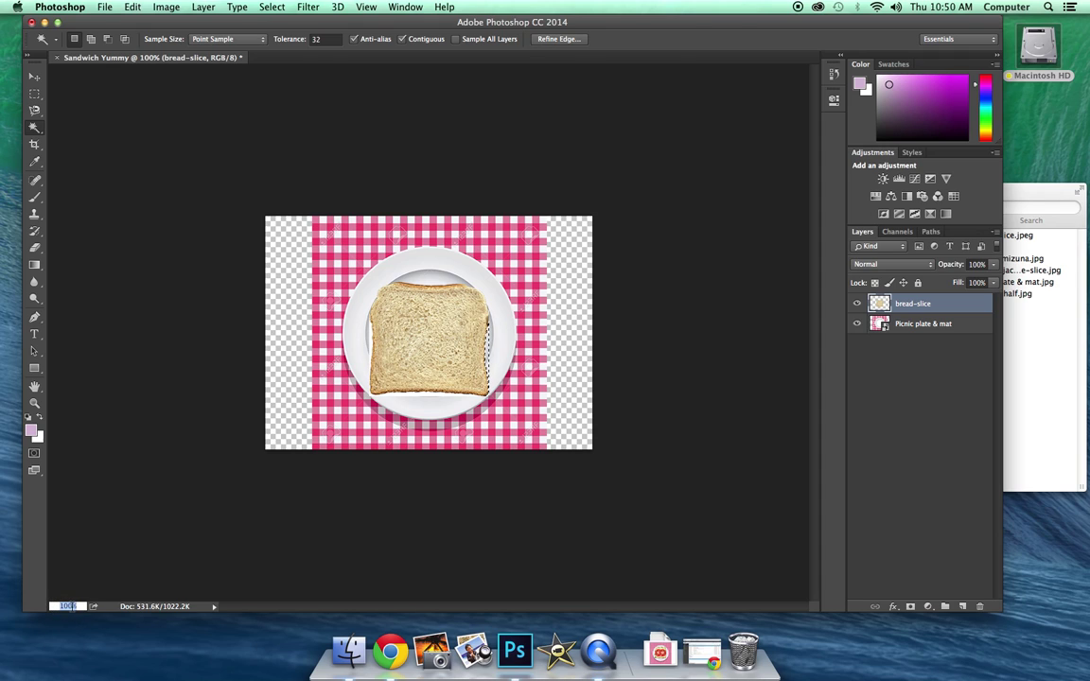
pyautogui.write('200')
pyautogui.press('Return')
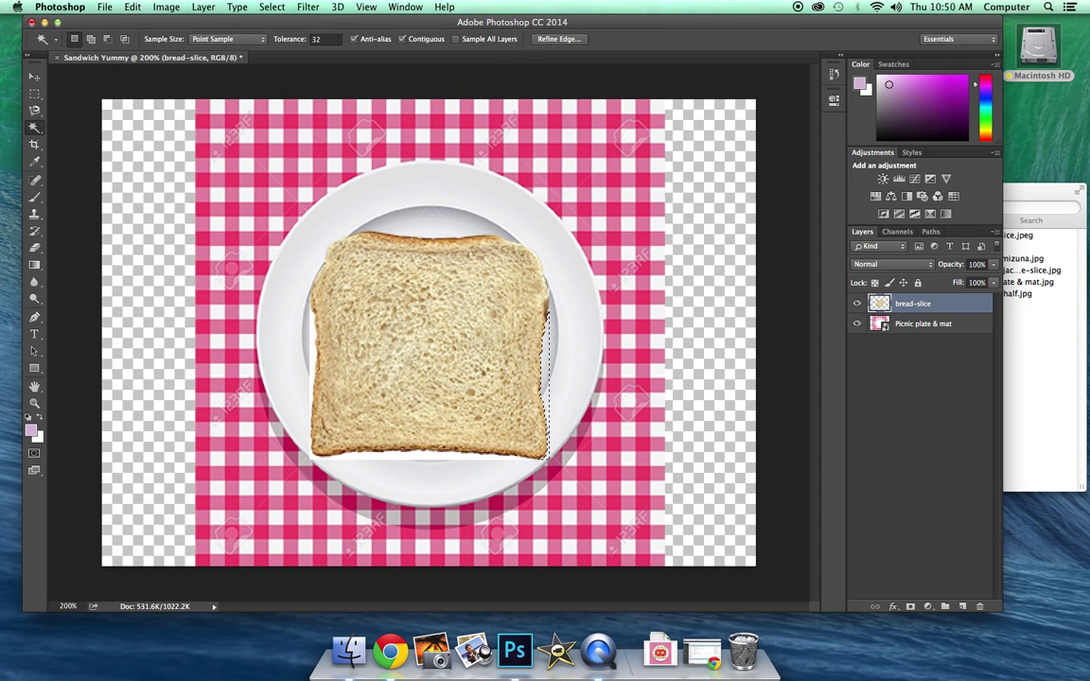
pyautogui.click(479, 457)
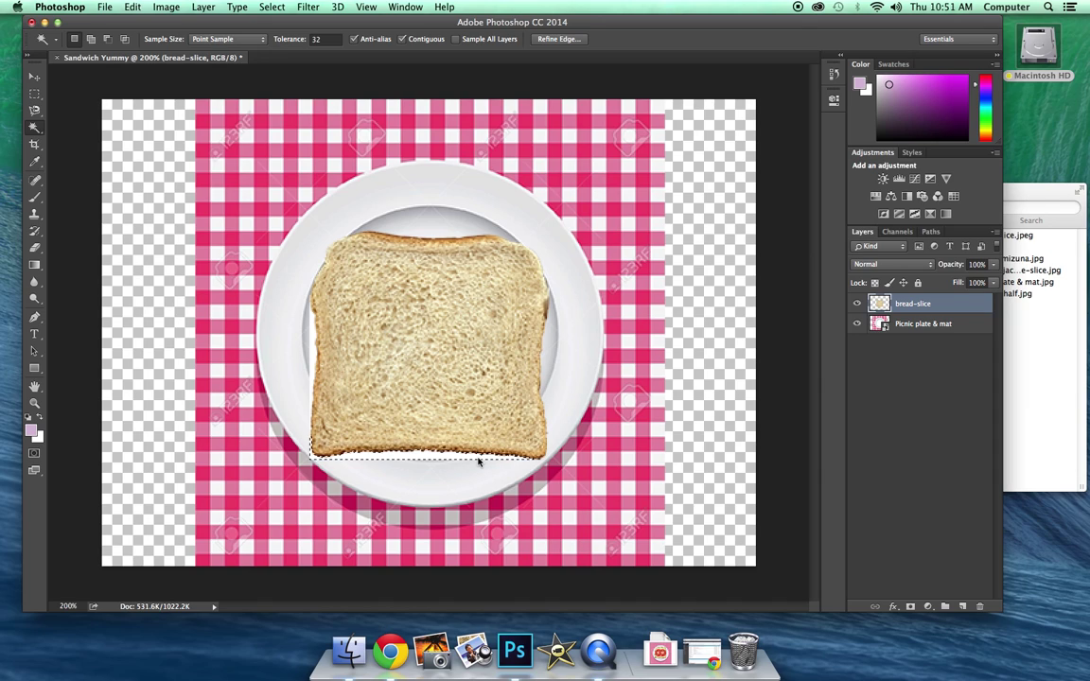
pyautogui.click(313, 377)
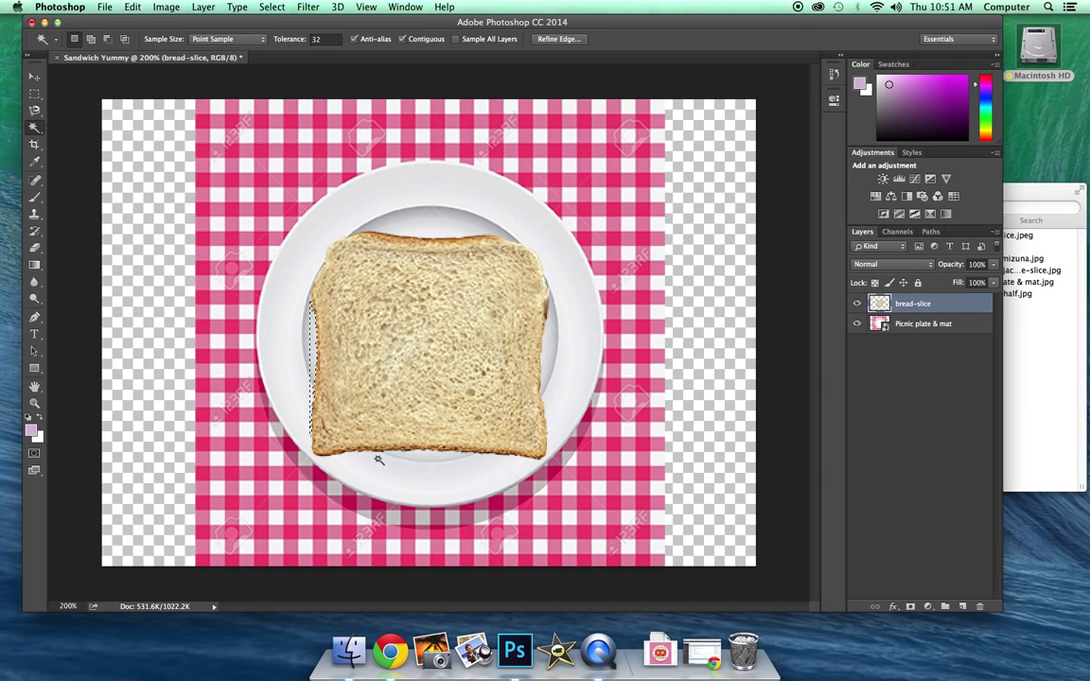
# Step: Switch to the Move tool, deselect, and make bread-slice the active layer again
pyautogui.press('v')
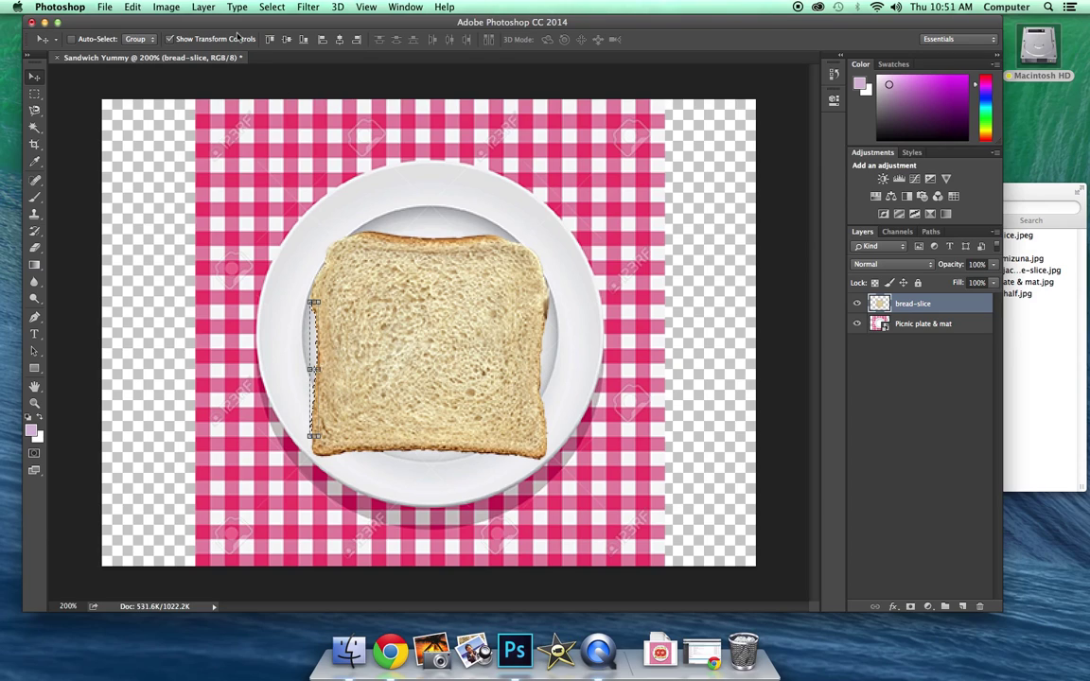
pyautogui.click(273, 7)
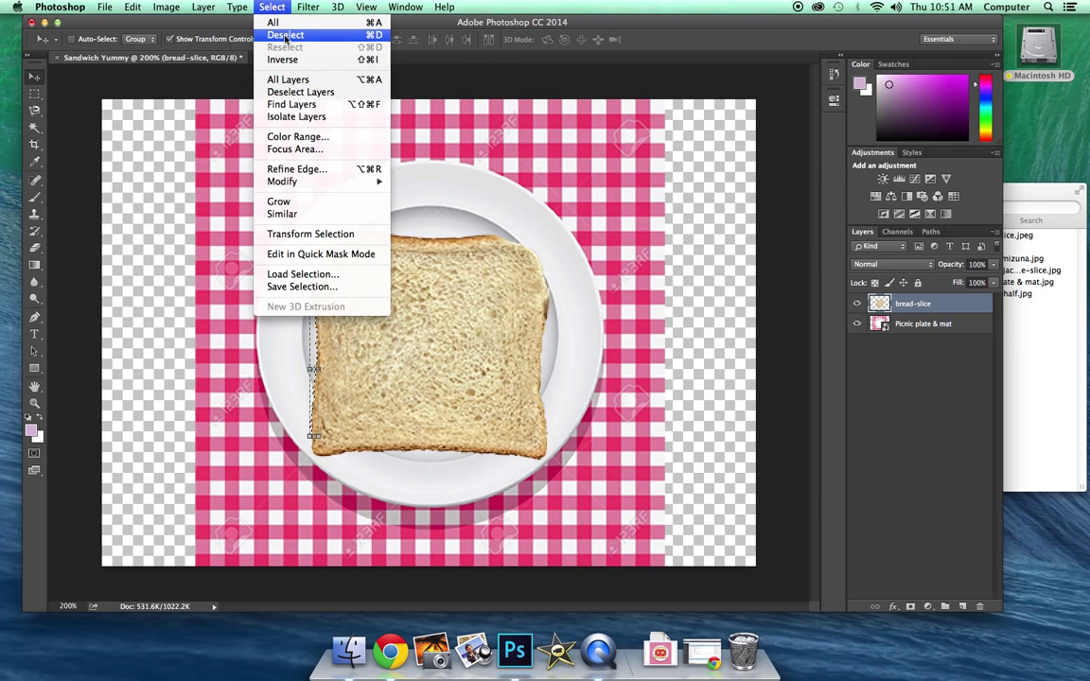
pyautogui.click(286, 35)
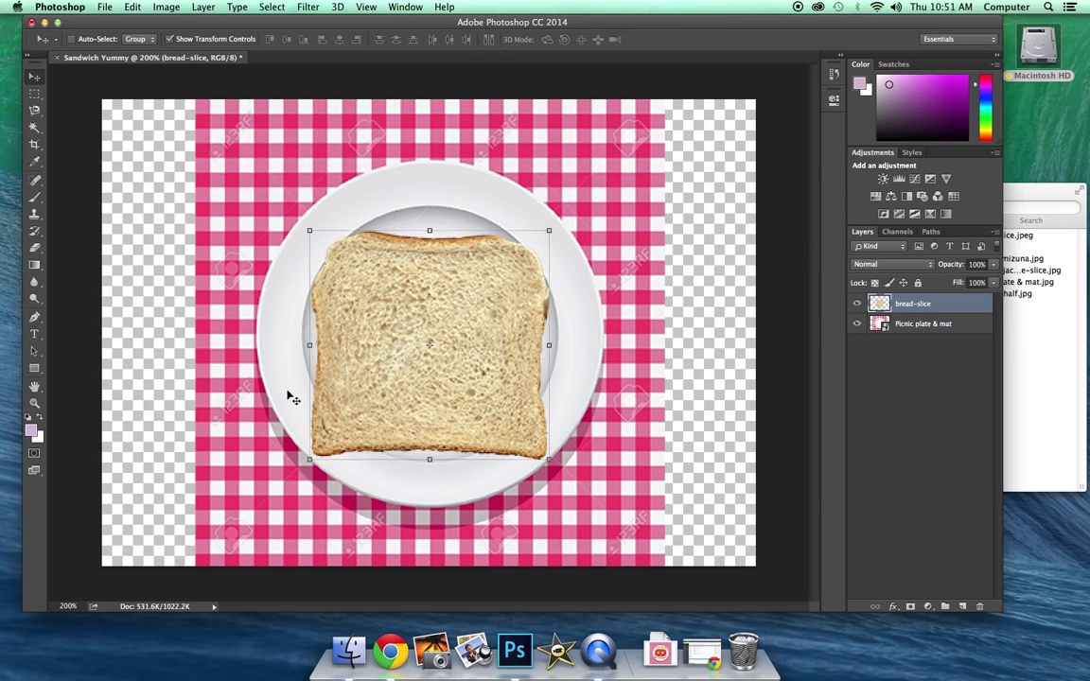
pyautogui.click(910, 325)
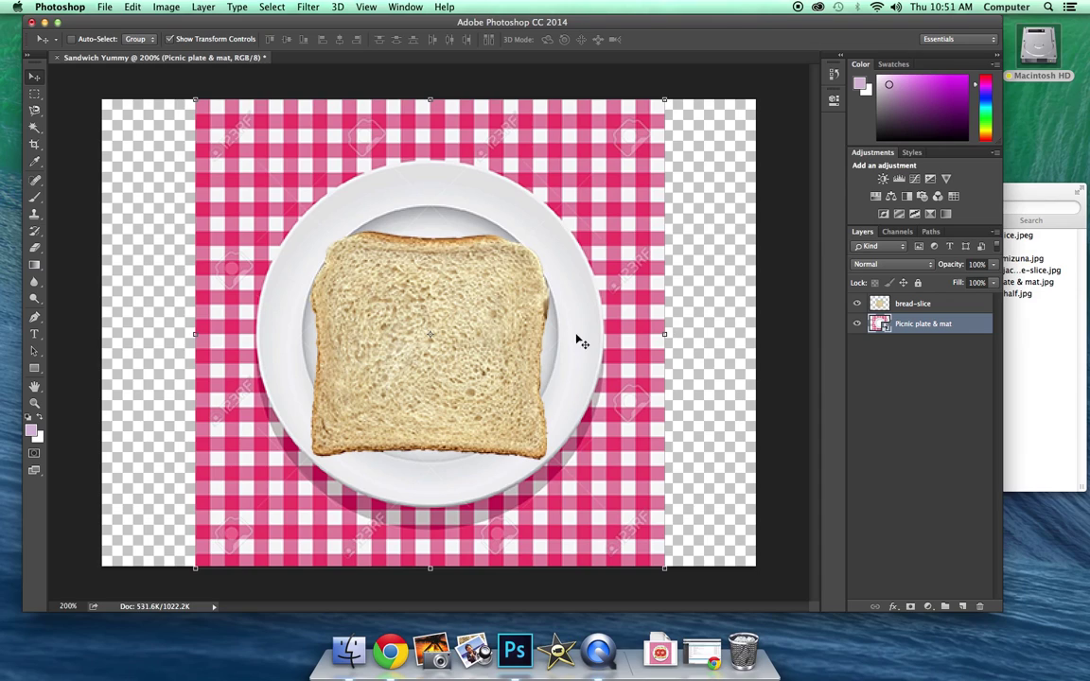
pyautogui.click(910, 305)
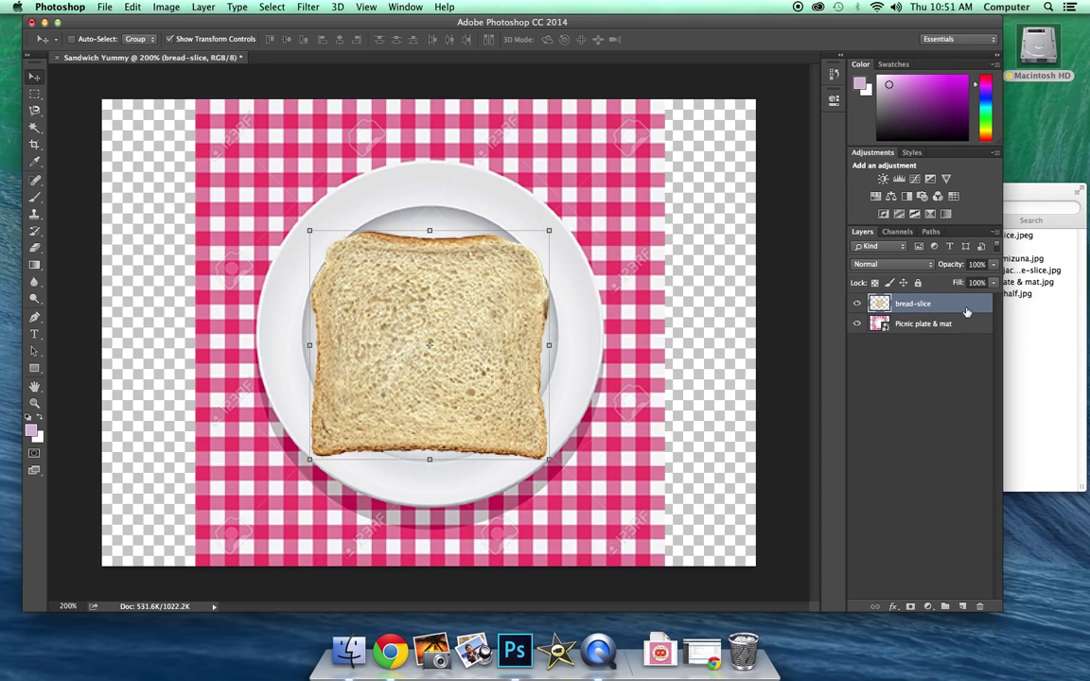
# Step: Place ham.jpg into the document and shrink it to about 11.8%
pyautogui.click(1020, 333)
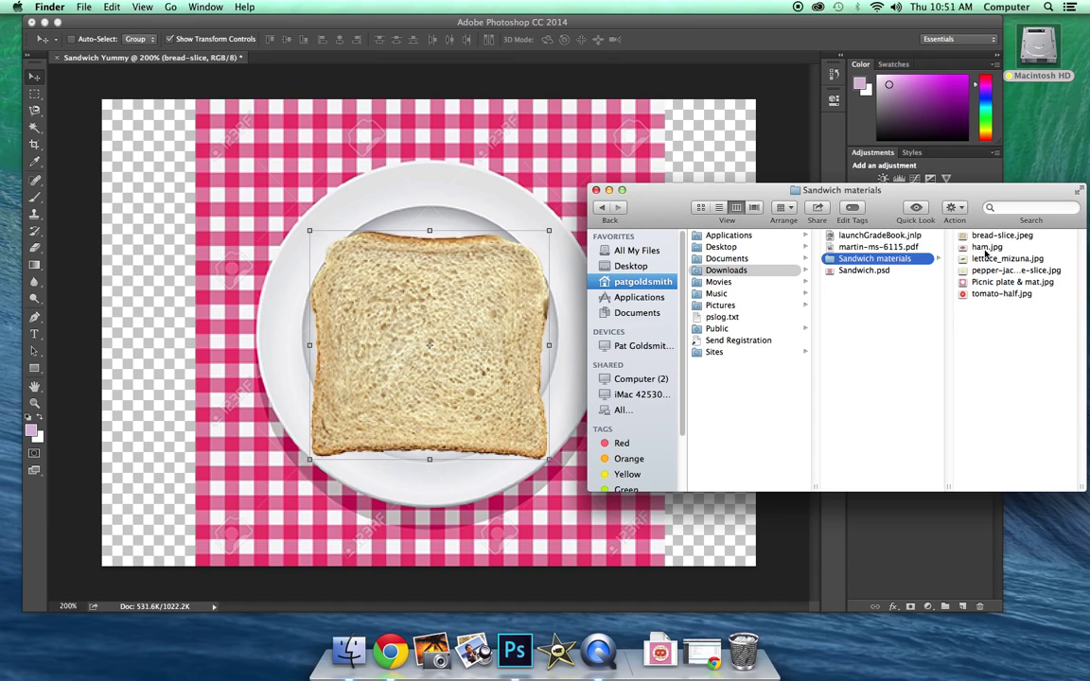
pyautogui.click(413, 269)
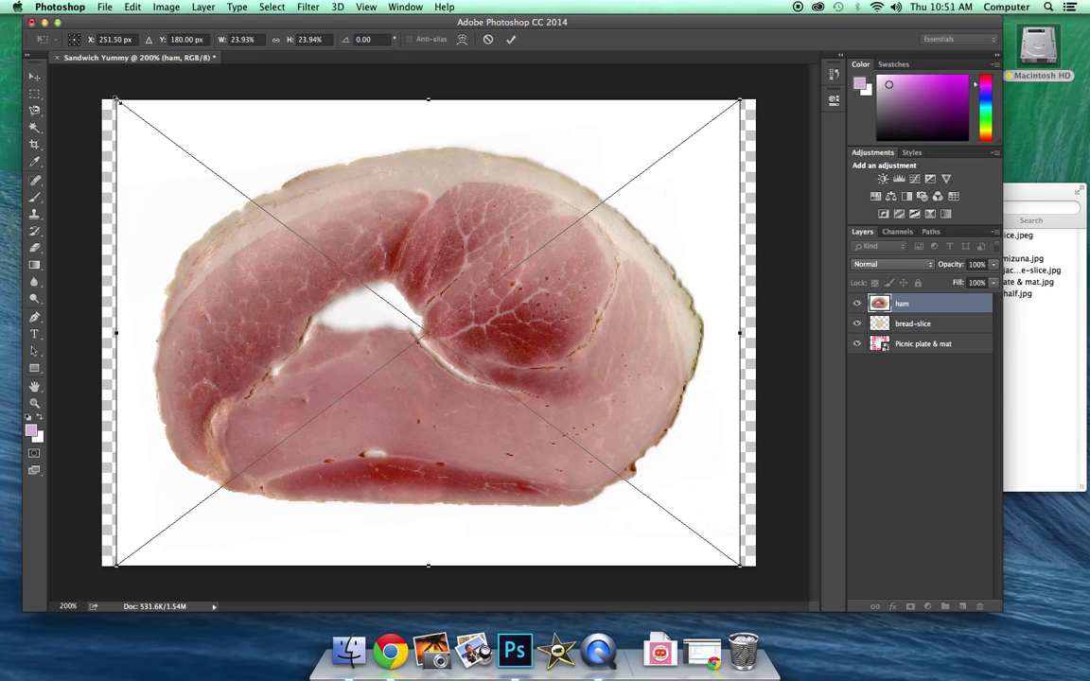
pyautogui.moveTo(116, 100); pyautogui.dragTo(330, 244)
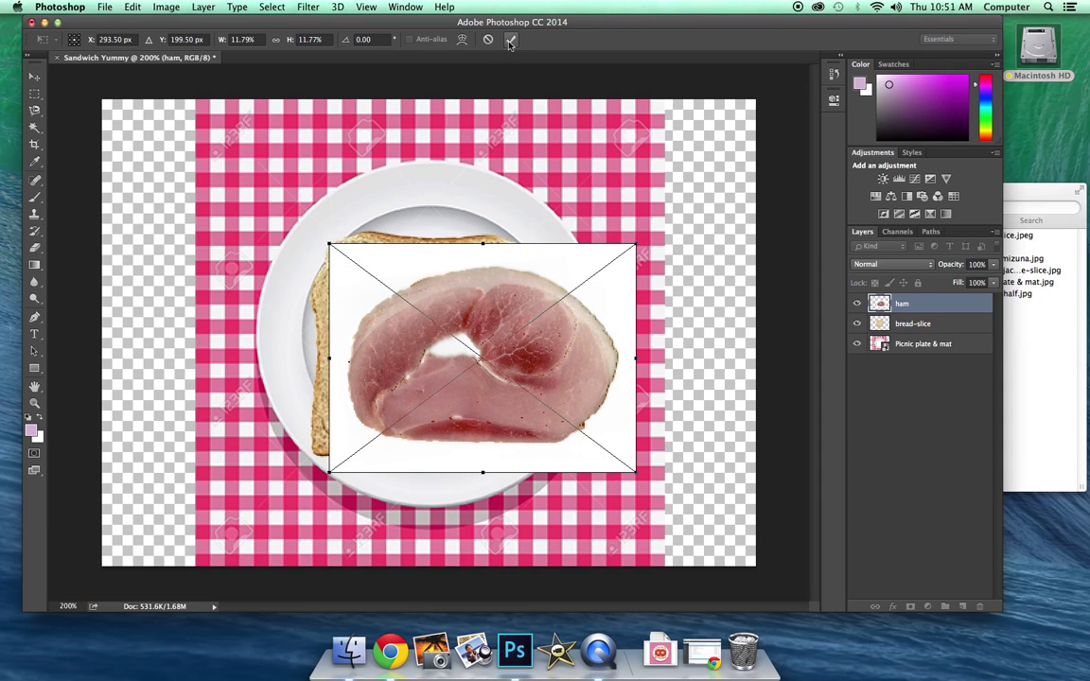
pyautogui.press('Return')
# Step: Move the ham over the bread and rotate it 90° upright
pyautogui.moveTo(442, 258); pyautogui.dragTo(401, 240)
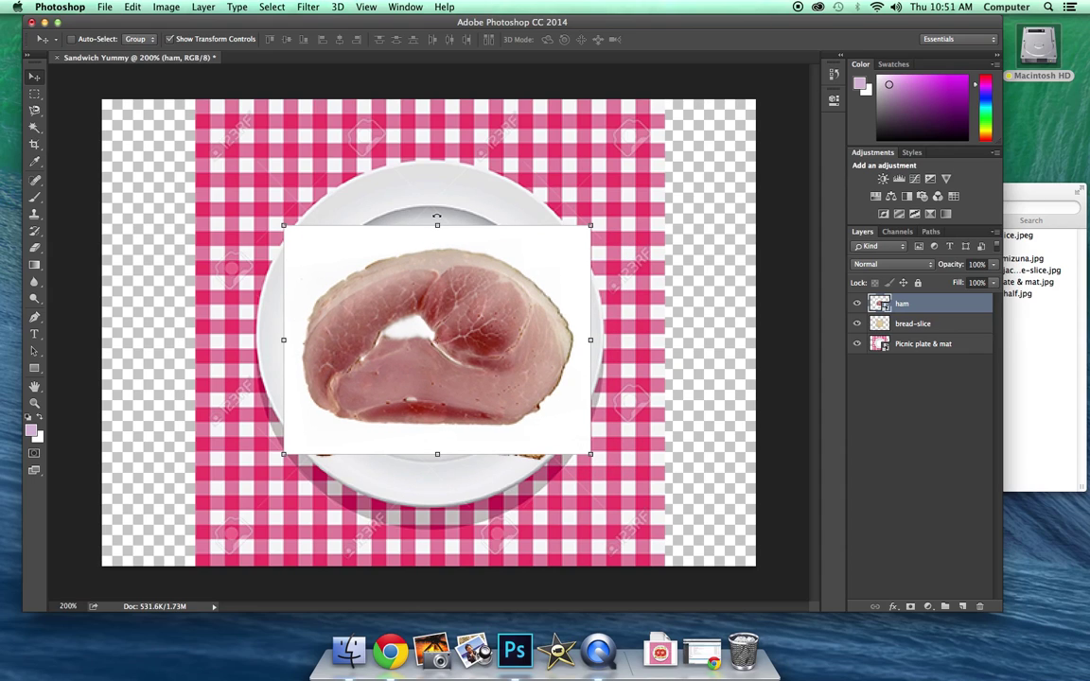
pyautogui.moveTo(436, 216); pyautogui.dragTo(476, 223)
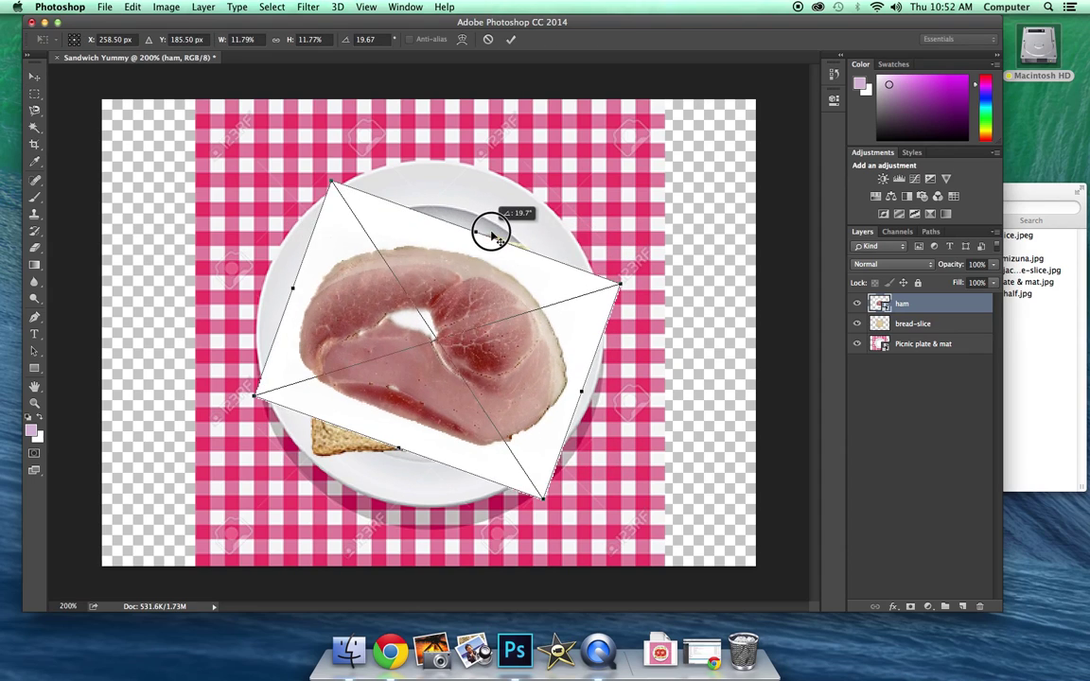
pyautogui.moveTo(491, 234); pyautogui.dragTo(553, 338)
pyautogui.hotkey('ctrl', 'z')
pyautogui.hotkey('ctrl', 'z')
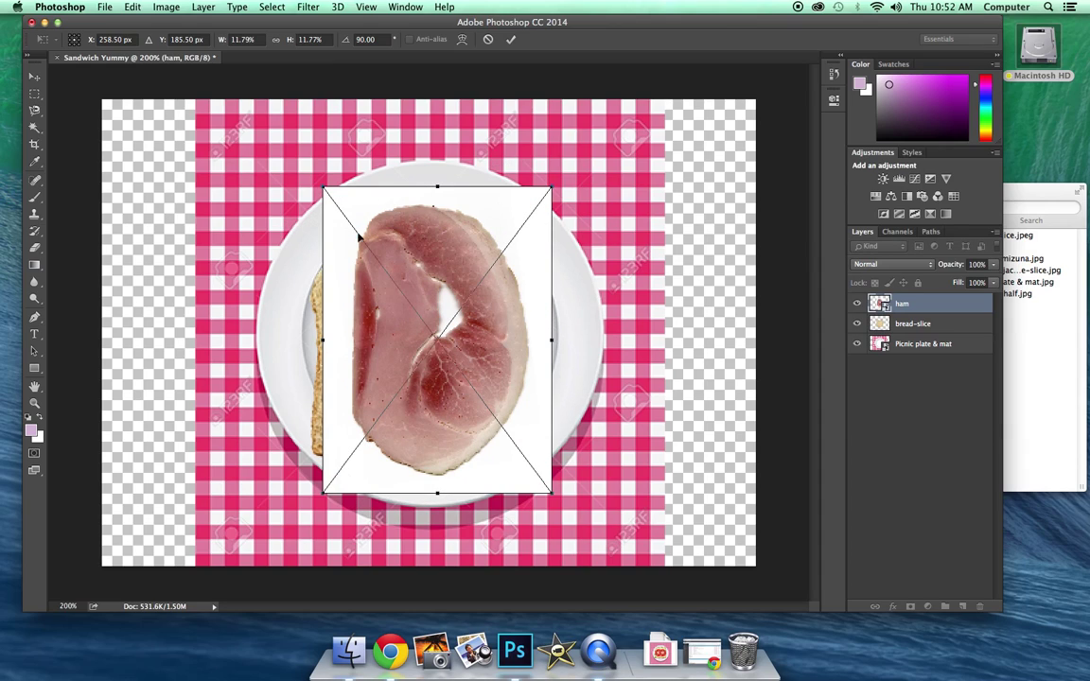
# Step: Apply the ham's rotation, rasterize the ham layer and delete its white background and centre hole
pyautogui.press('Return')
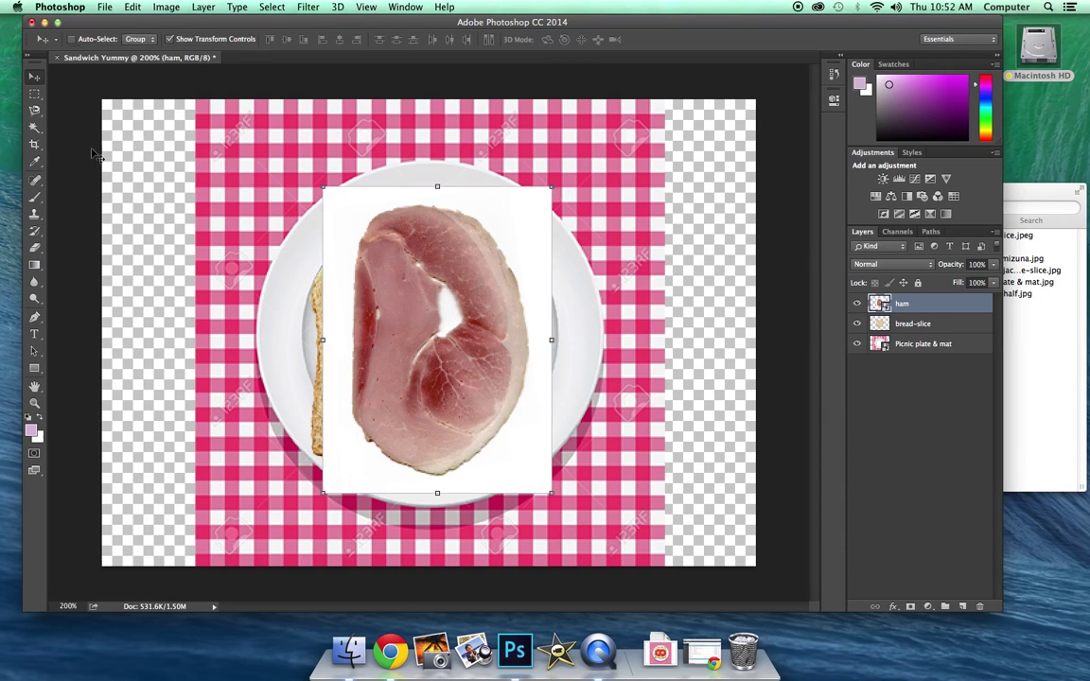
pyautogui.click(35, 127)
pyautogui.click(333, 204)
pyautogui.press('Delete')
pyautogui.press('Return')
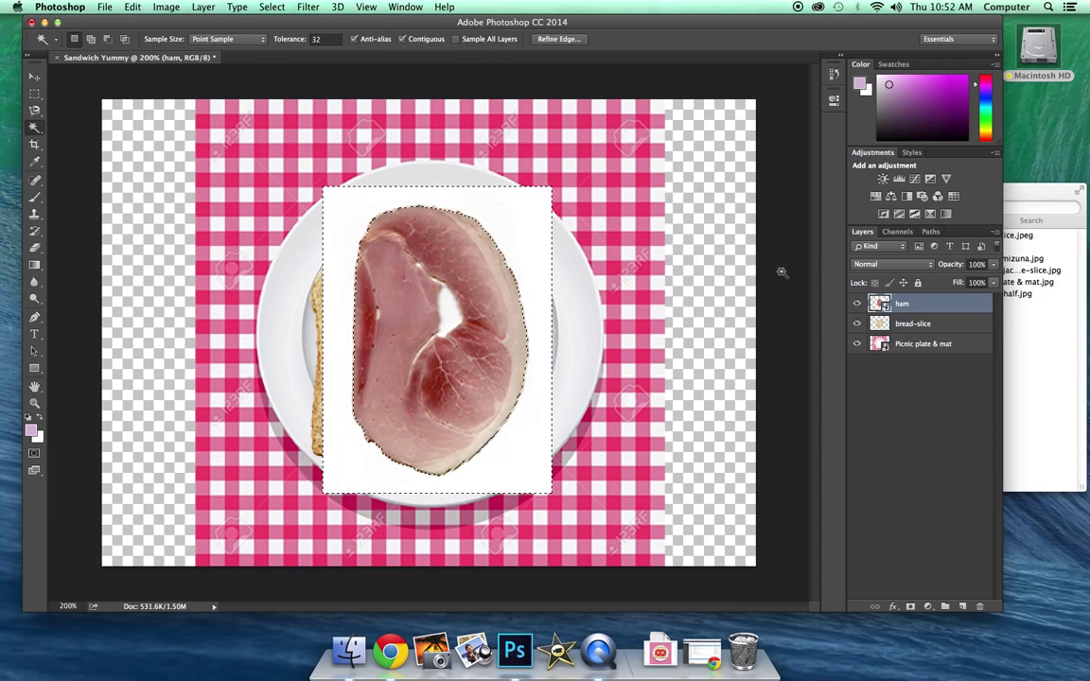
pyautogui.rightClick(897, 305)
pyautogui.click(735, 255)
pyautogui.press('Delete')
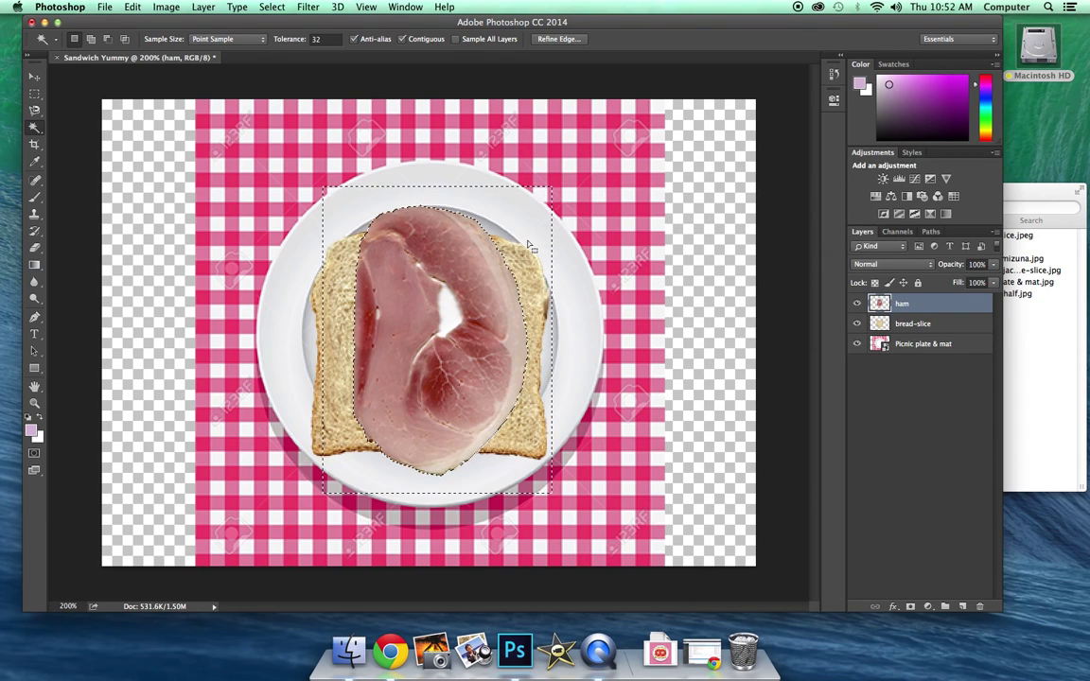
pyautogui.click(450, 315)
pyautogui.press('Delete')
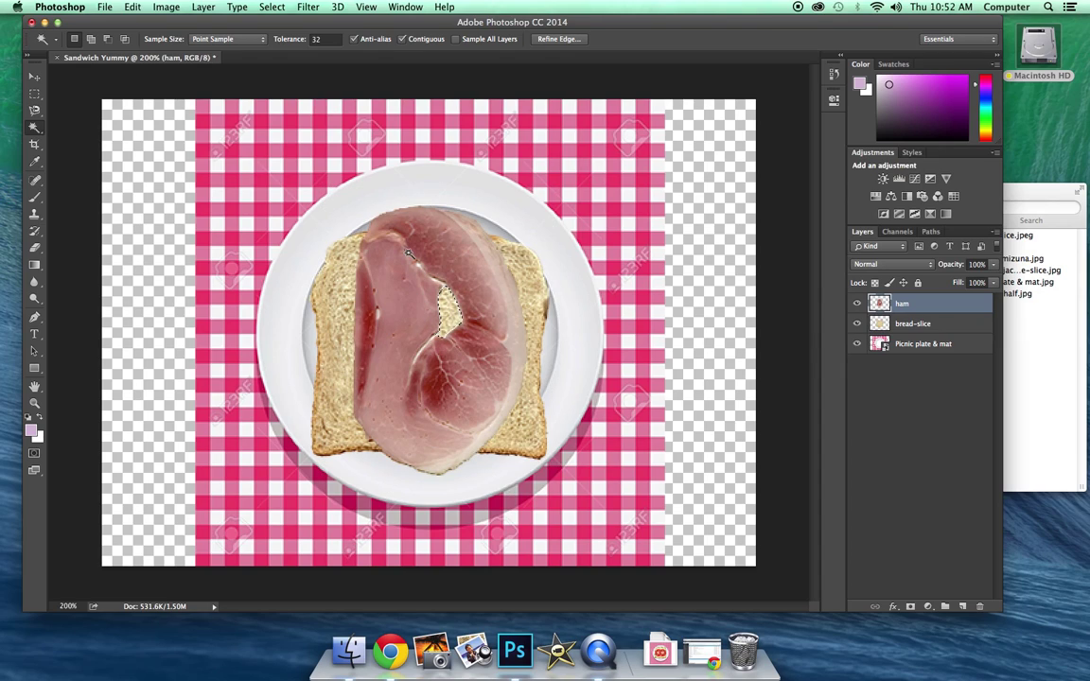
# Step: Scale the ham to about 88% over the bread's left half and commit it
pyautogui.click(34, 75)
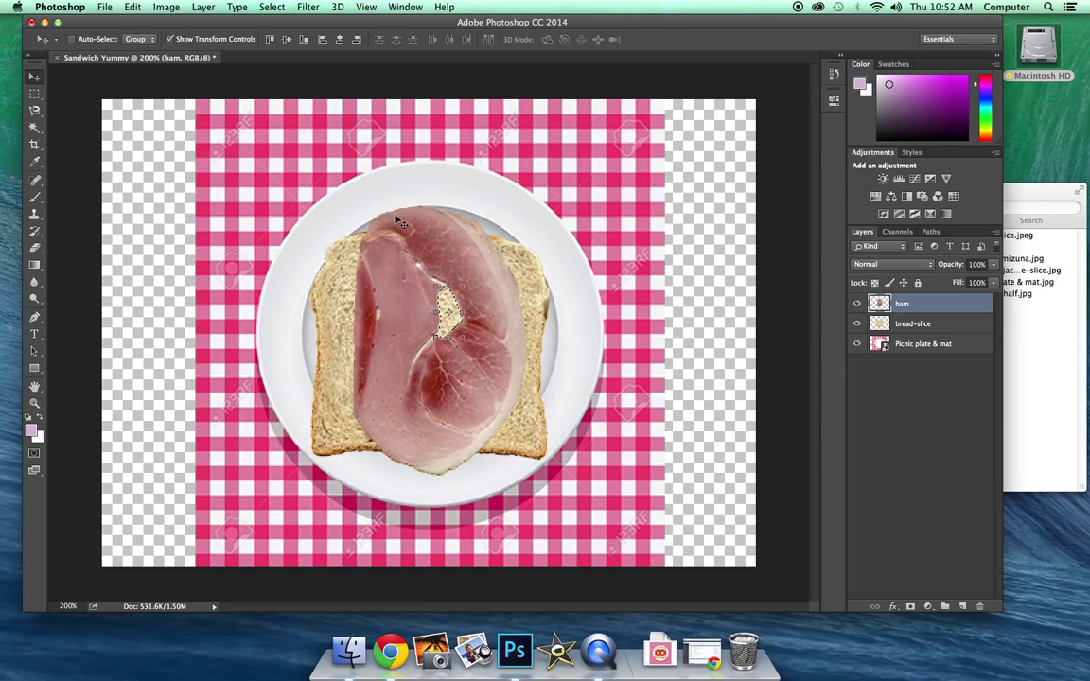
pyautogui.press('super+d')
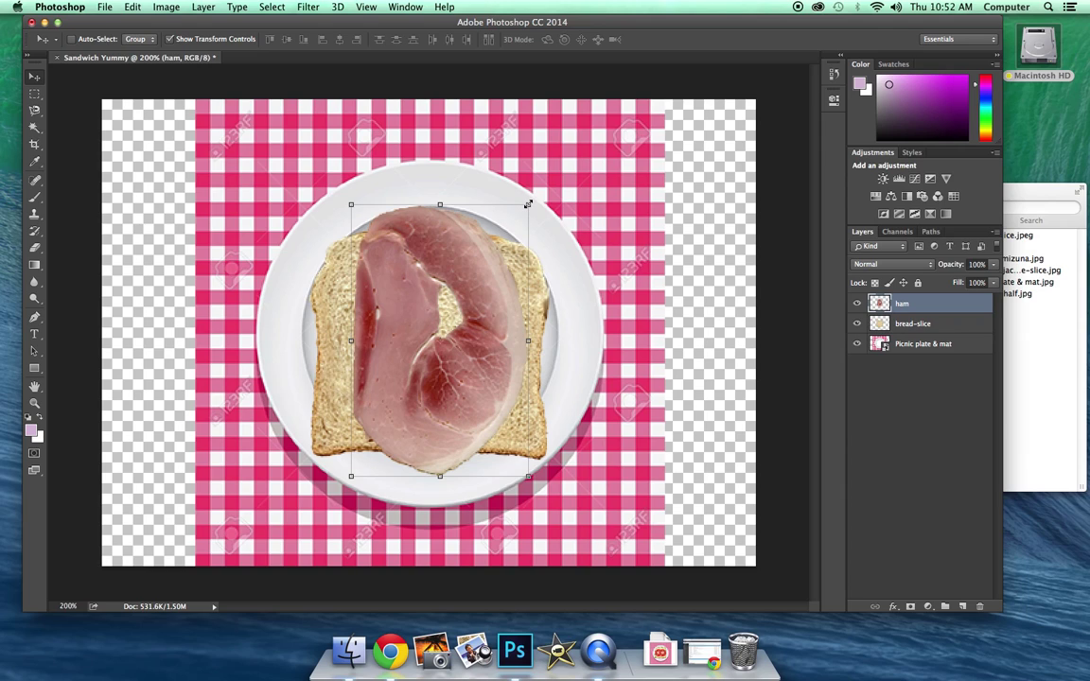
pyautogui.moveTo(528, 204); pyautogui.dragTo(497, 231)
pyautogui.moveTo(399, 328); pyautogui.dragTo(372, 327)
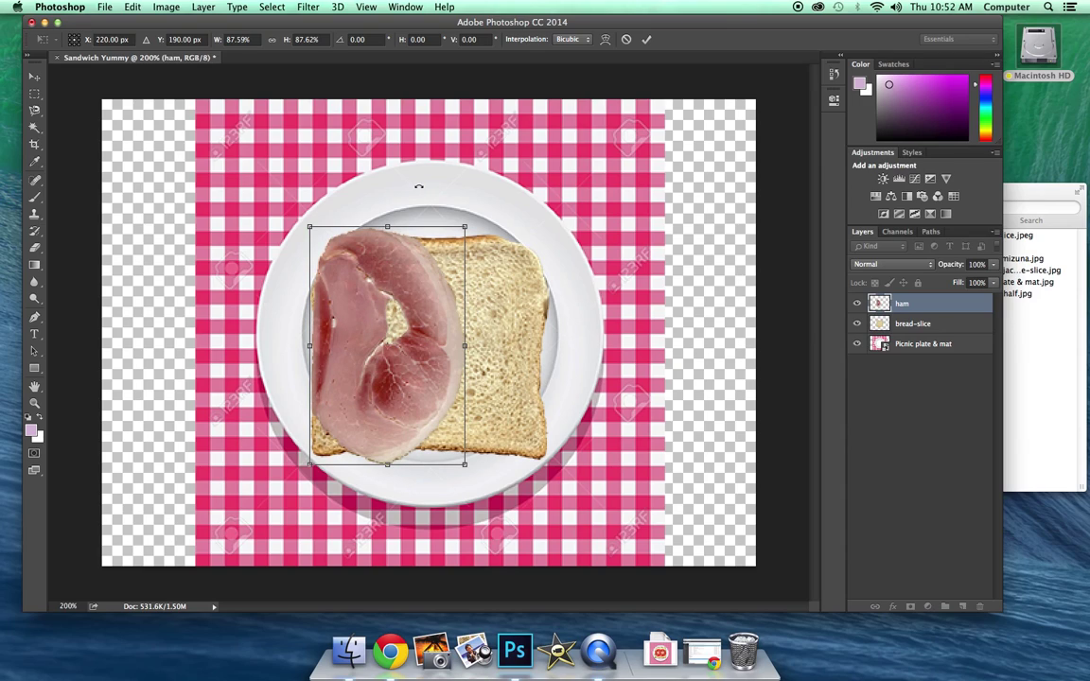
pyautogui.click(646, 39)
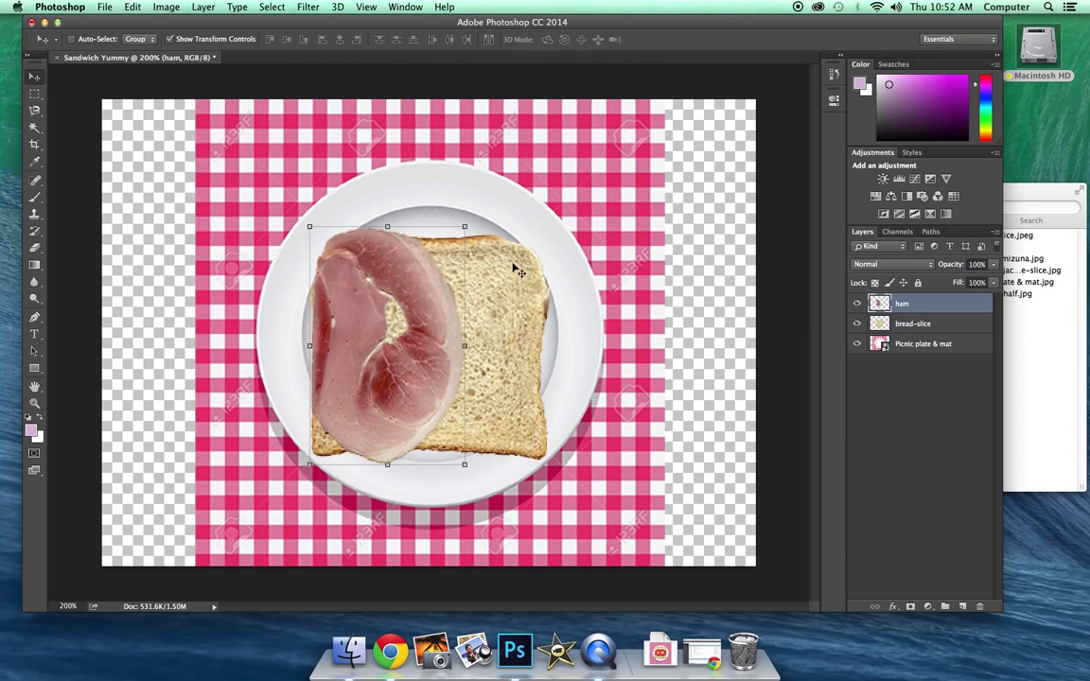
# Step: Duplicate the ham layer as Ham 2 and move it right so two slices cover the bread
pyautogui.rightClick(916, 308)
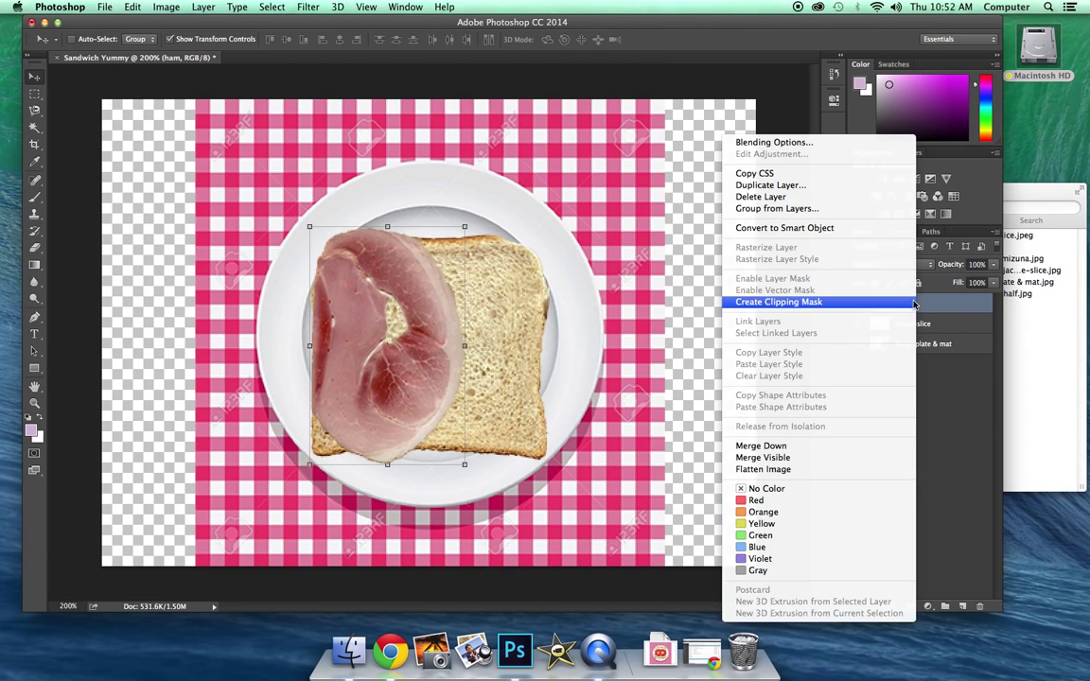
pyautogui.click(770, 185)
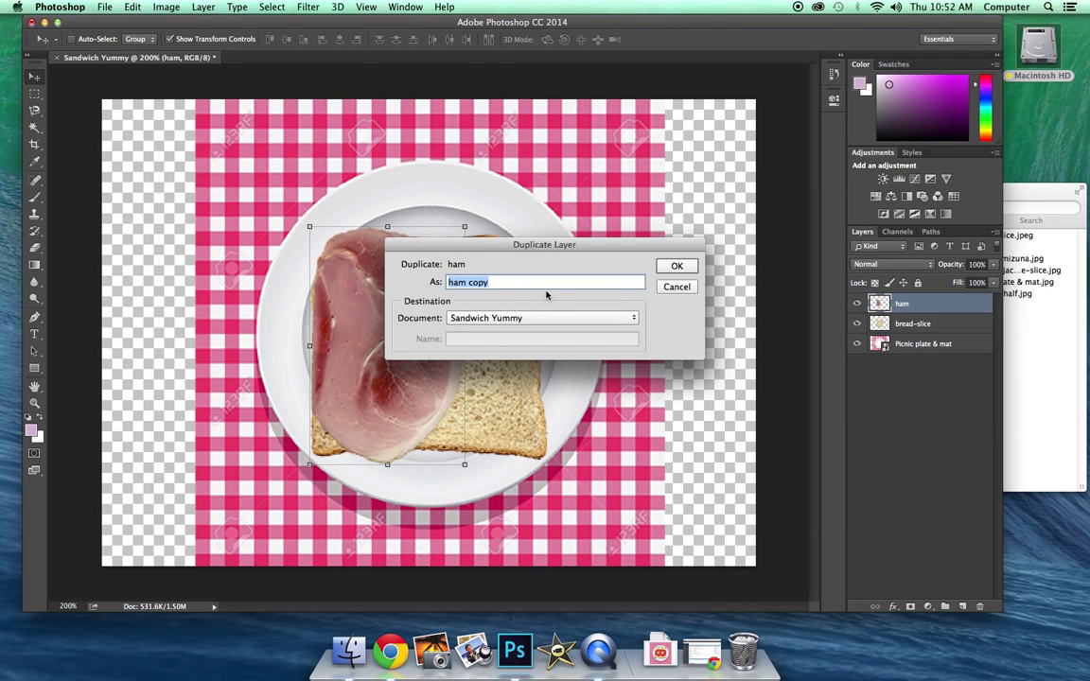
pyautogui.write('Ham 2')
pyautogui.click(664, 268)
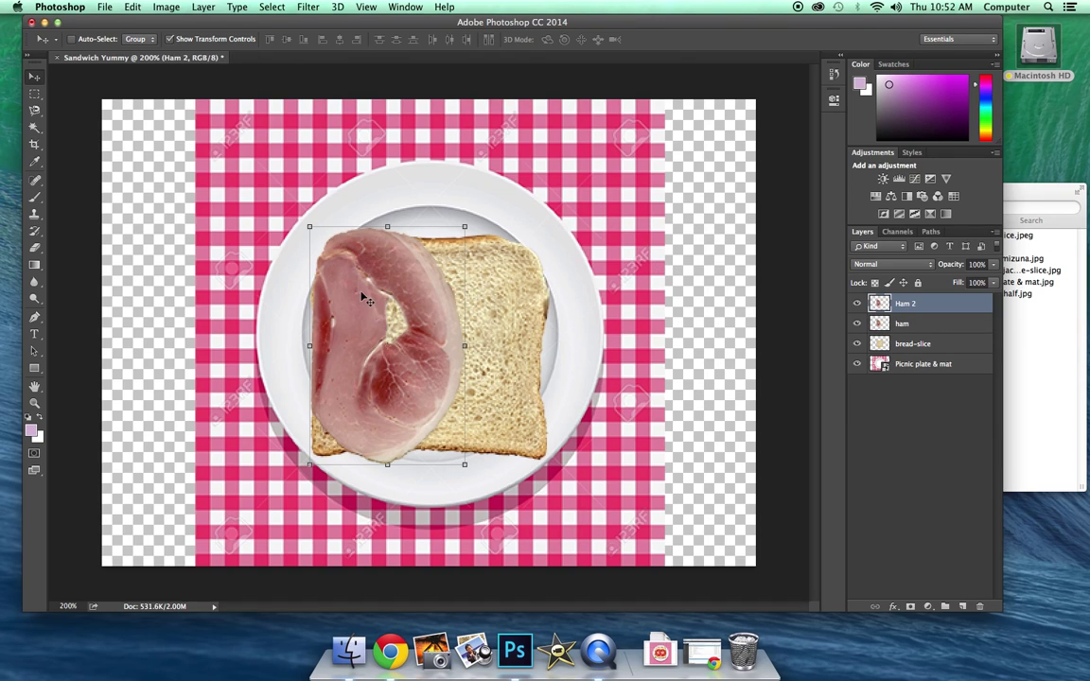
pyautogui.moveTo(373, 298); pyautogui.dragTo(444, 300)
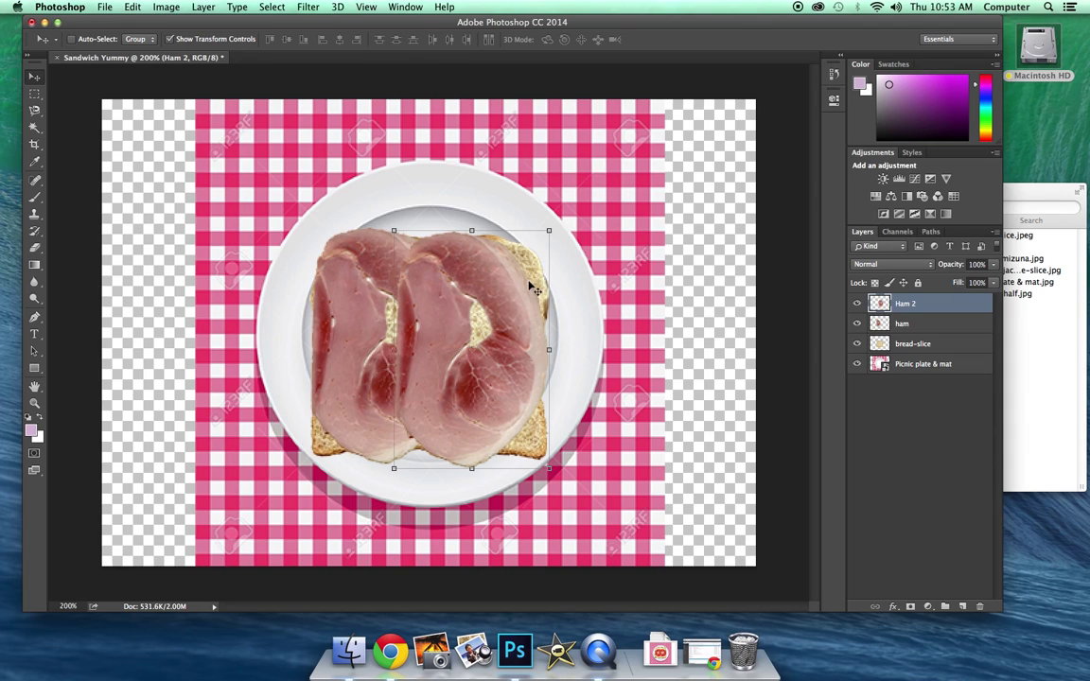
# Step: Rename the original ham layer to Ham 1
pyautogui.click(907, 326)
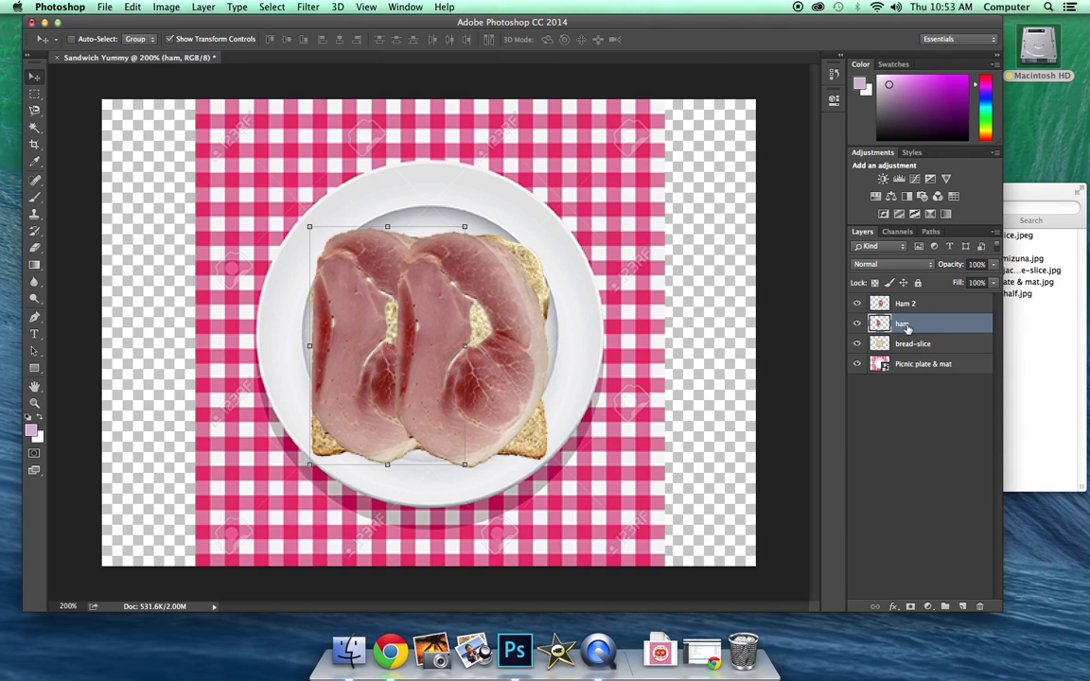
pyautogui.doubleClick(904, 325)
pyautogui.write('Ham 1')
pyautogui.press('Return')
# Step: Group Ham 1 and Ham 2 into a new layer group named Ham
pyautogui.keyDown('shift'); pyautogui.click(913, 305); pyautogui.keyUp('shift')
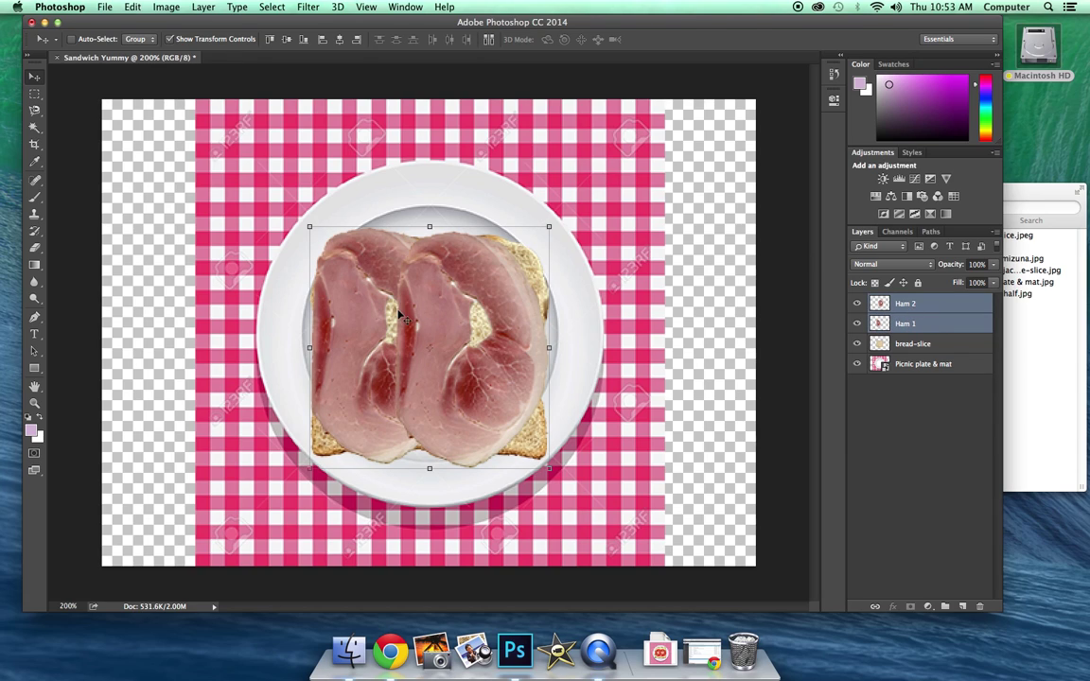
pyautogui.rightClick(904, 308)
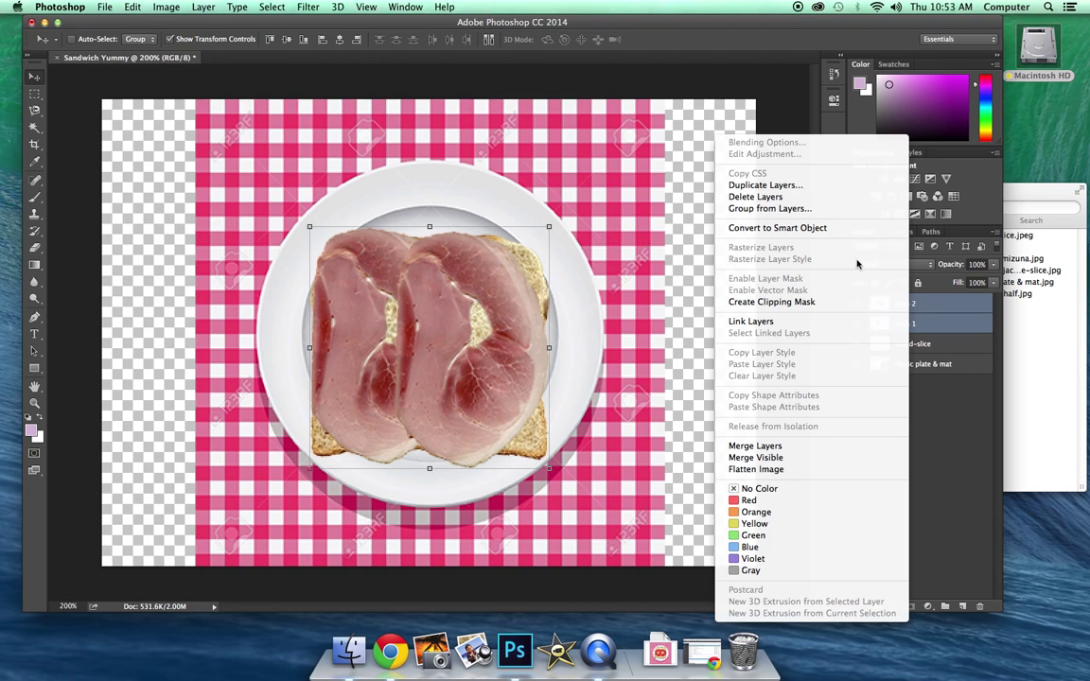
pyautogui.click(768, 209)
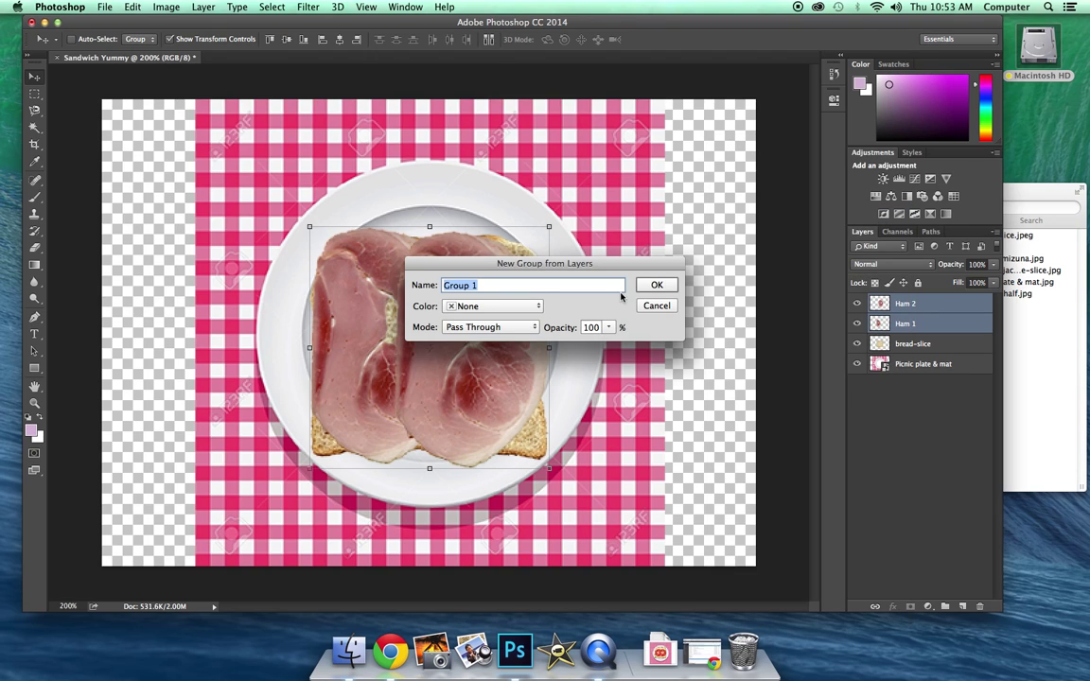
pyautogui.write('Ham')
pyautogui.click(656, 285)
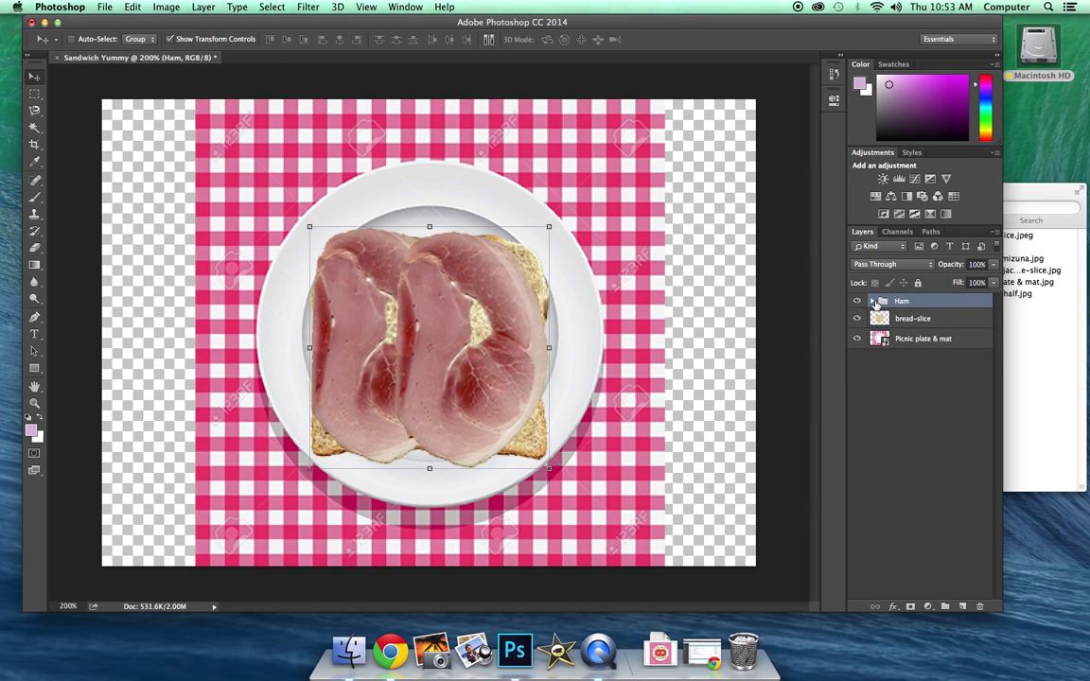
# Step: Expand the Ham group, test moving both slices together, and toggle its visibility to check the bread
pyautogui.click(872, 300)
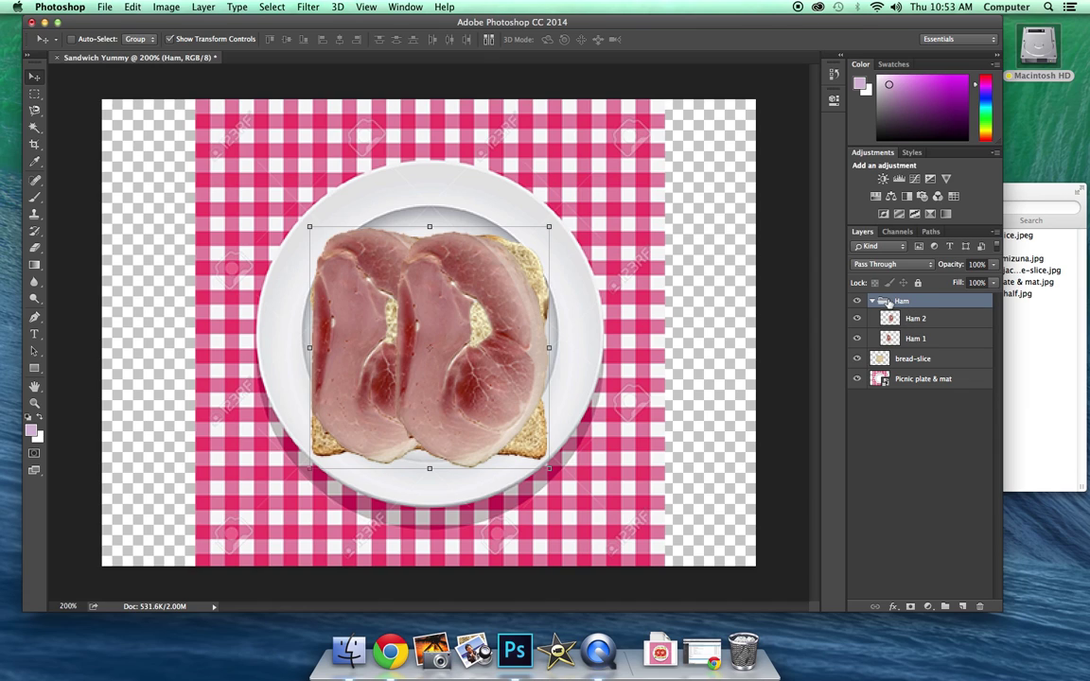
pyautogui.moveTo(440, 295)
pyautogui.mouseDown()
pyautogui.moveTo(499, 236)
pyautogui.moveTo(431, 288)
pyautogui.mouseUp()
pyautogui.click(857, 302)
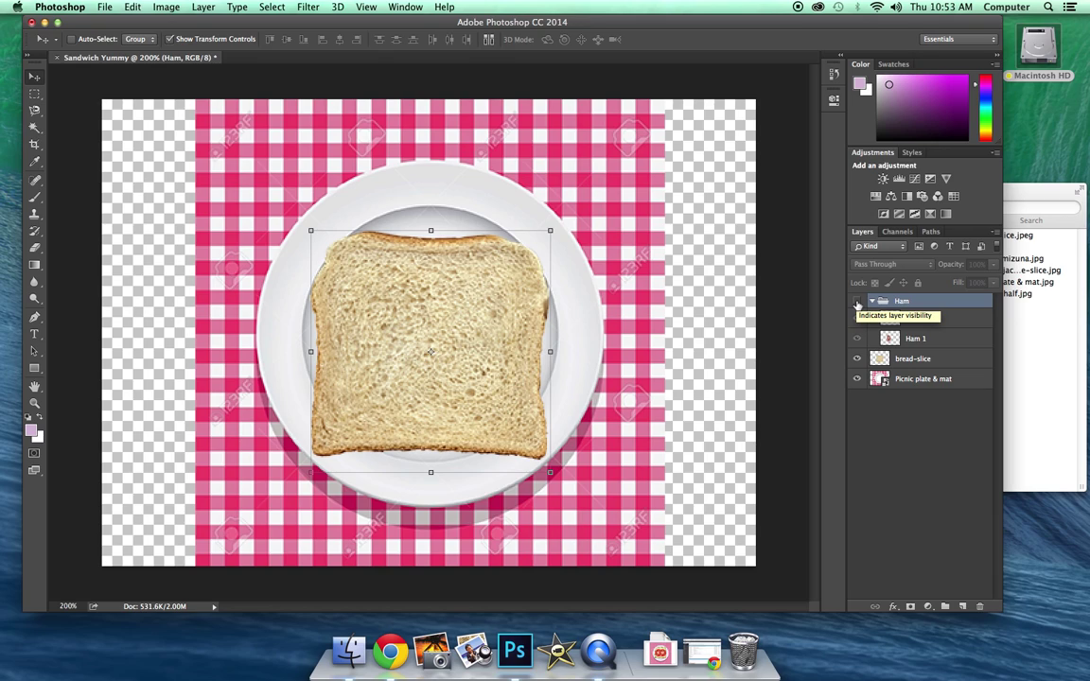
pyautogui.click(857, 302)
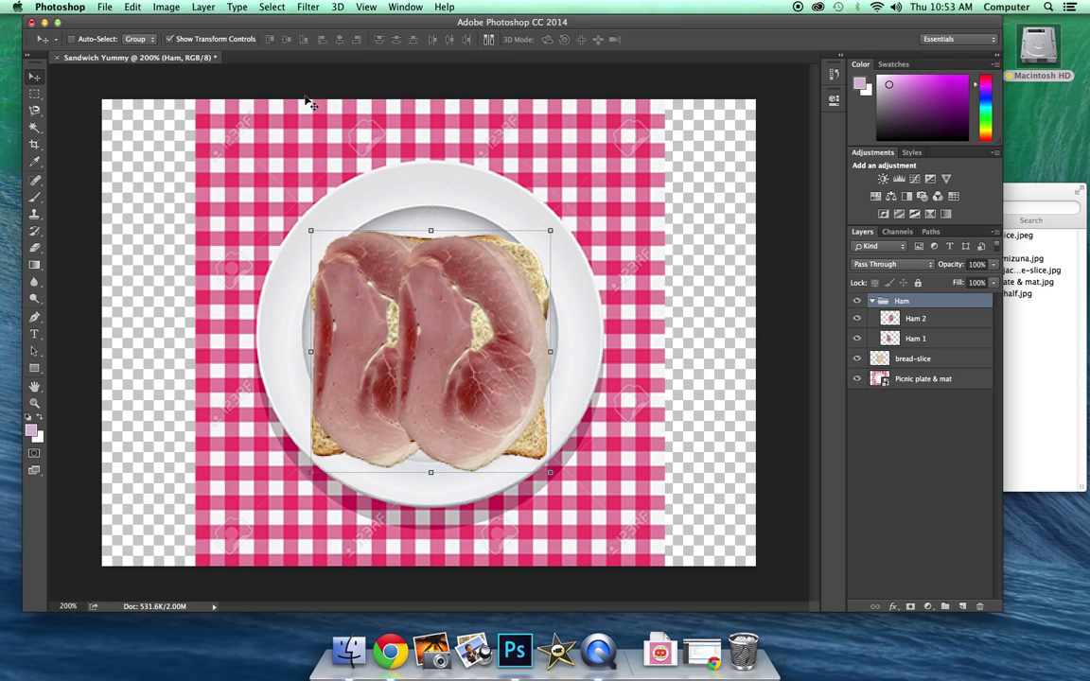
# Step: Save the composite as Sandwich Yummy.psd with layers and Maximize Compatibility on
pyautogui.click(104, 7)
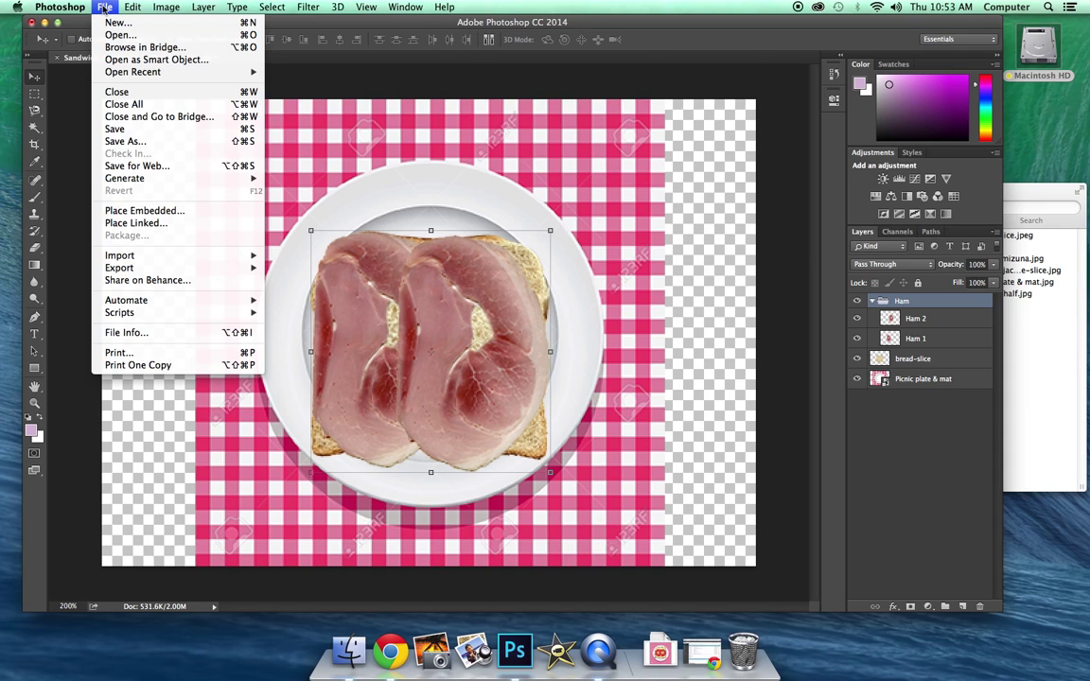
pyautogui.click(139, 128)
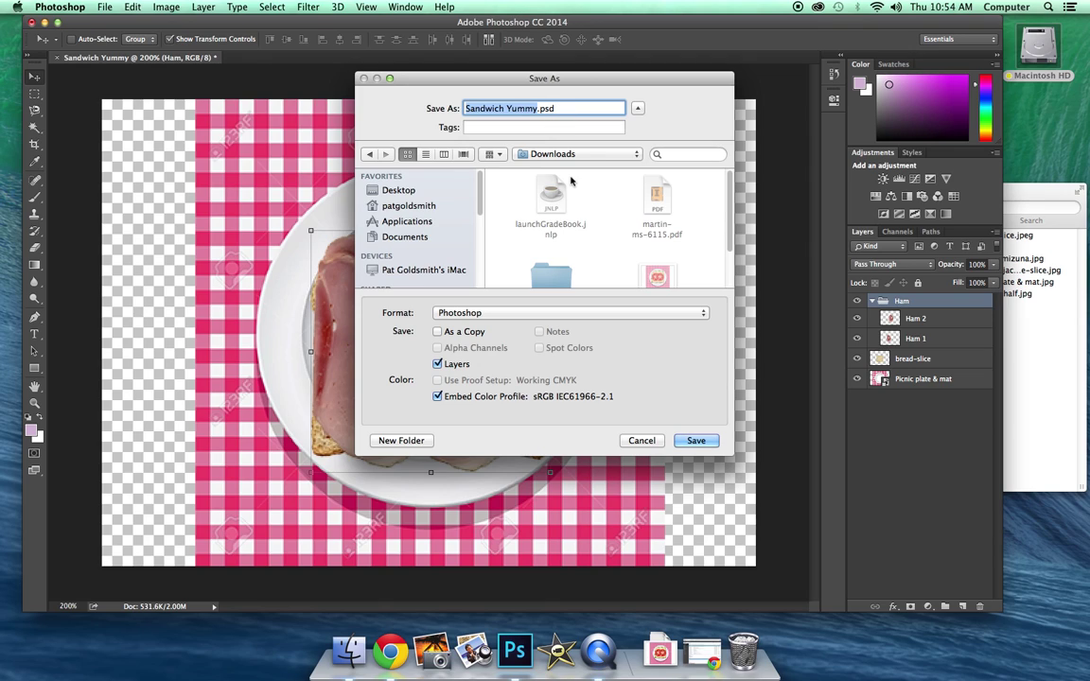
pyautogui.click(678, 435)
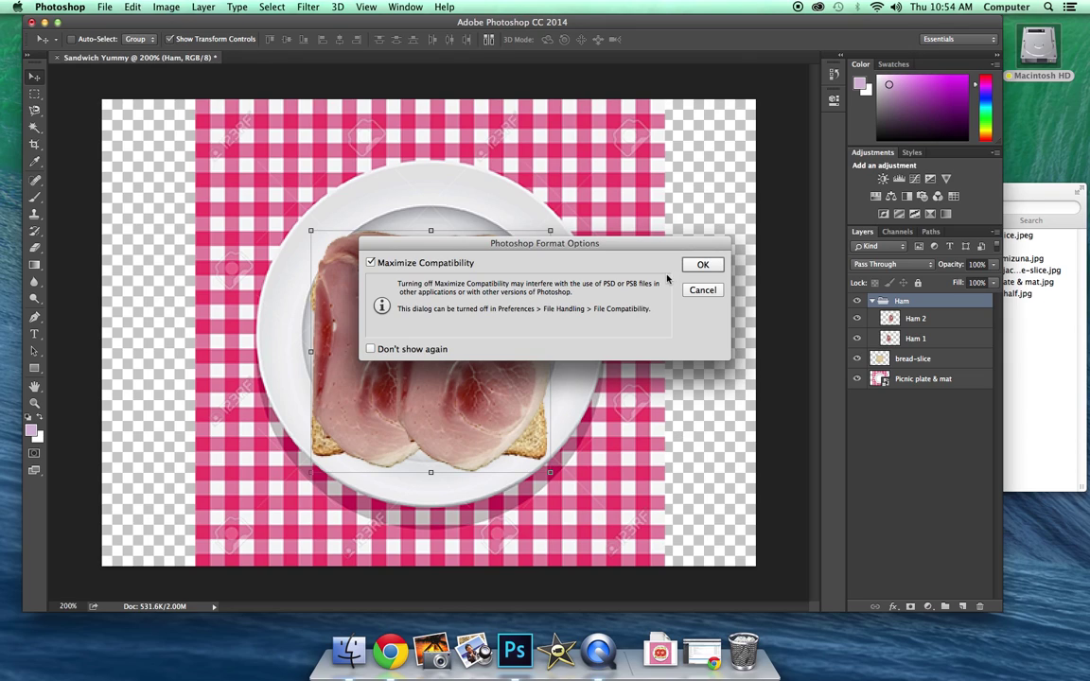
pyautogui.click(698, 266)
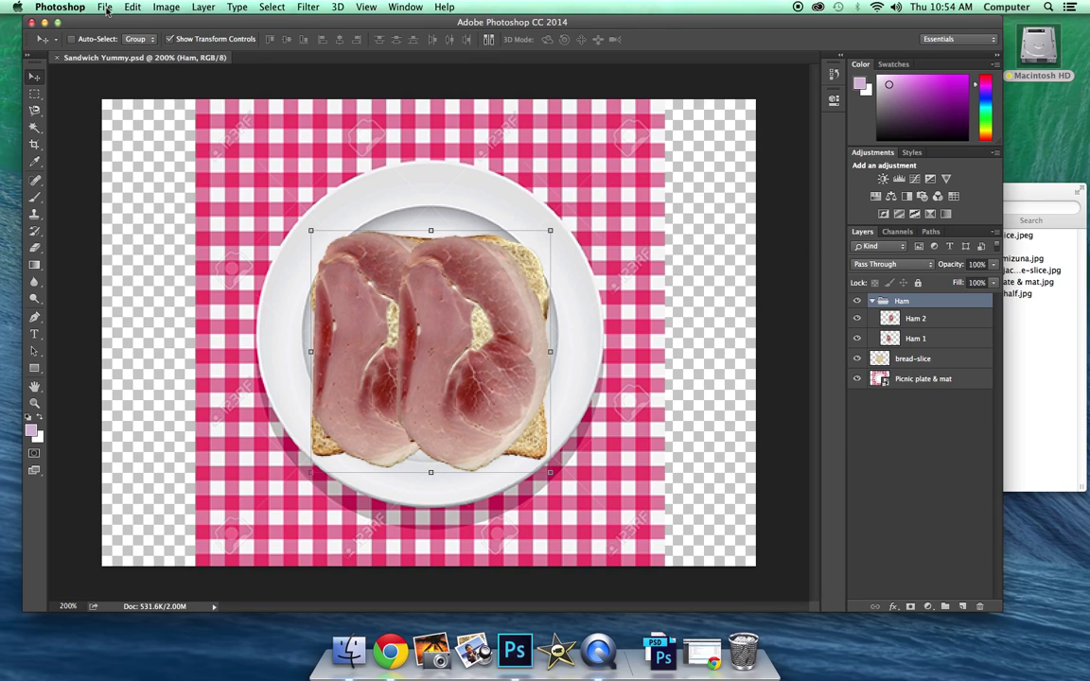
pyautogui.click(106, 8)
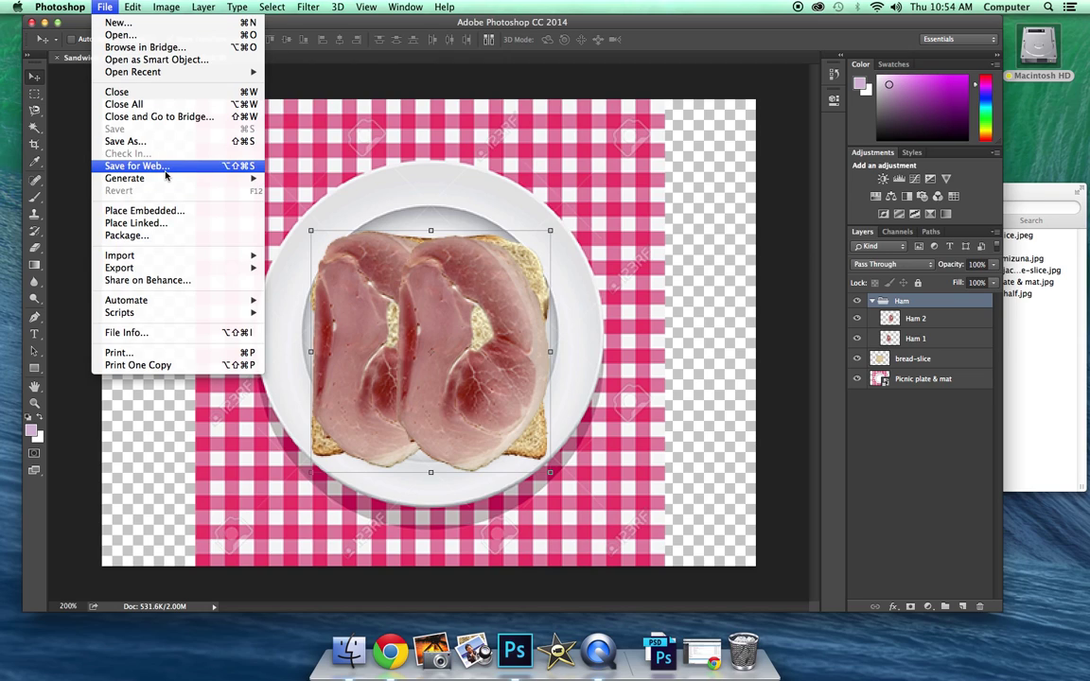
# Step: Save a JPEG 2000 copy named Sandwich Yummy.jpf at quality 72
pyautogui.click(158, 141)
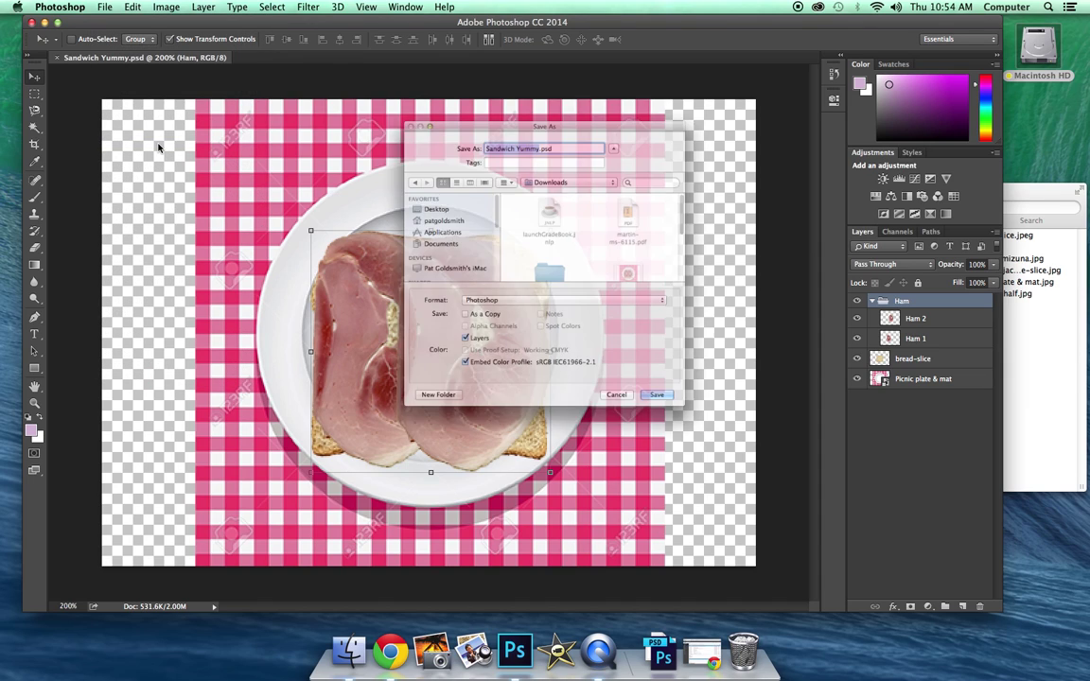
pyautogui.click(496, 312)
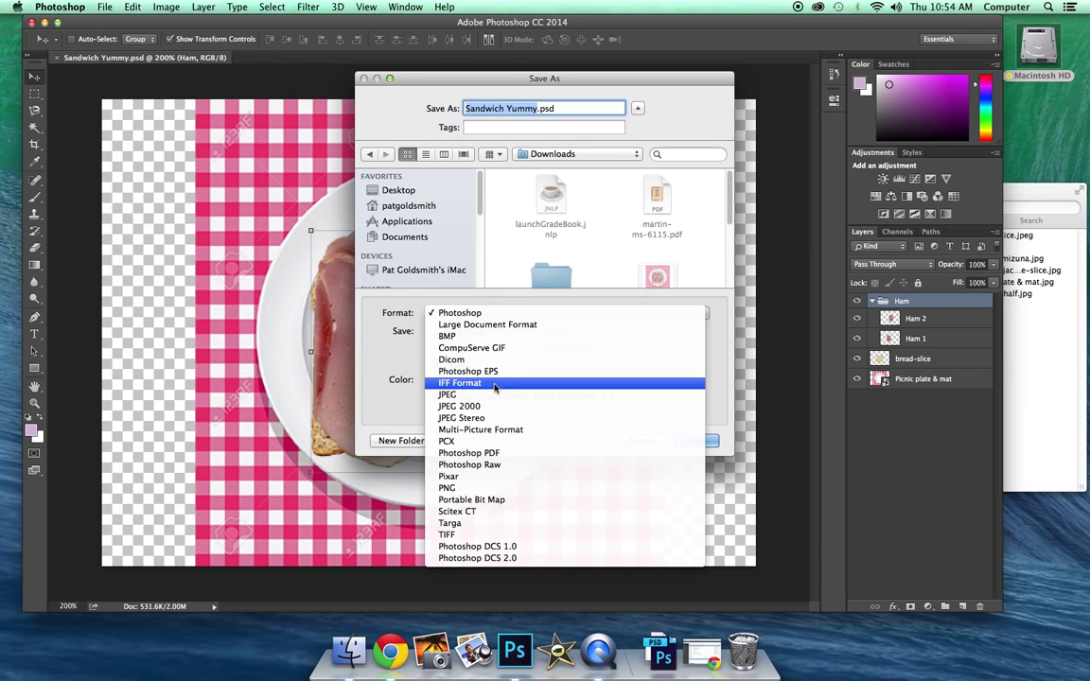
pyautogui.click(454, 407)
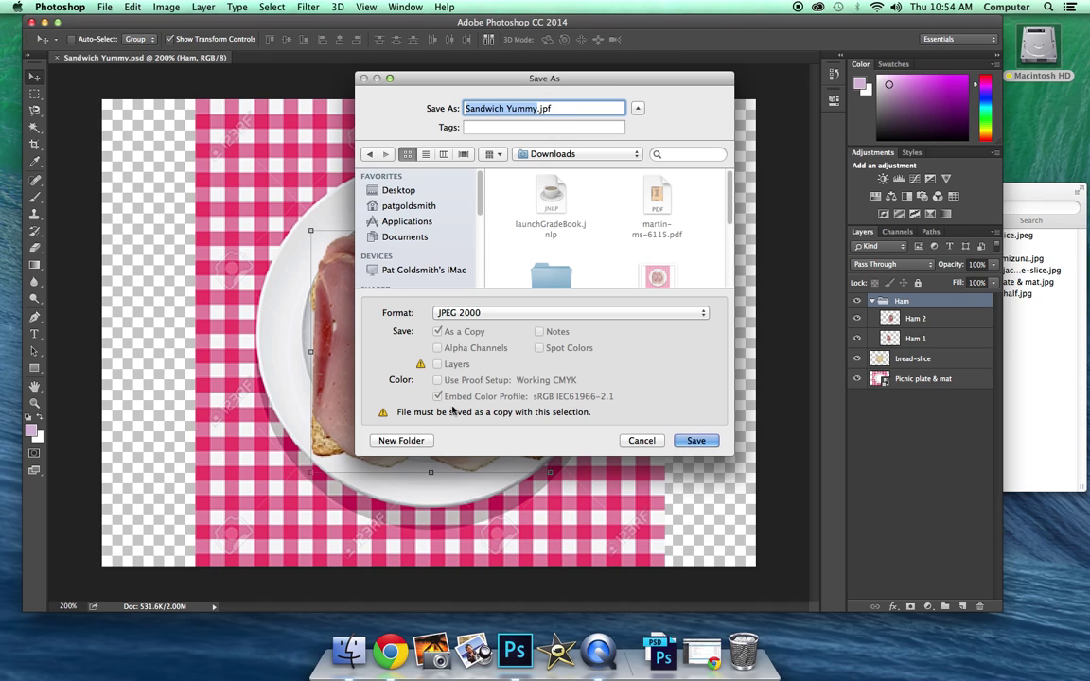
pyautogui.click(681, 442)
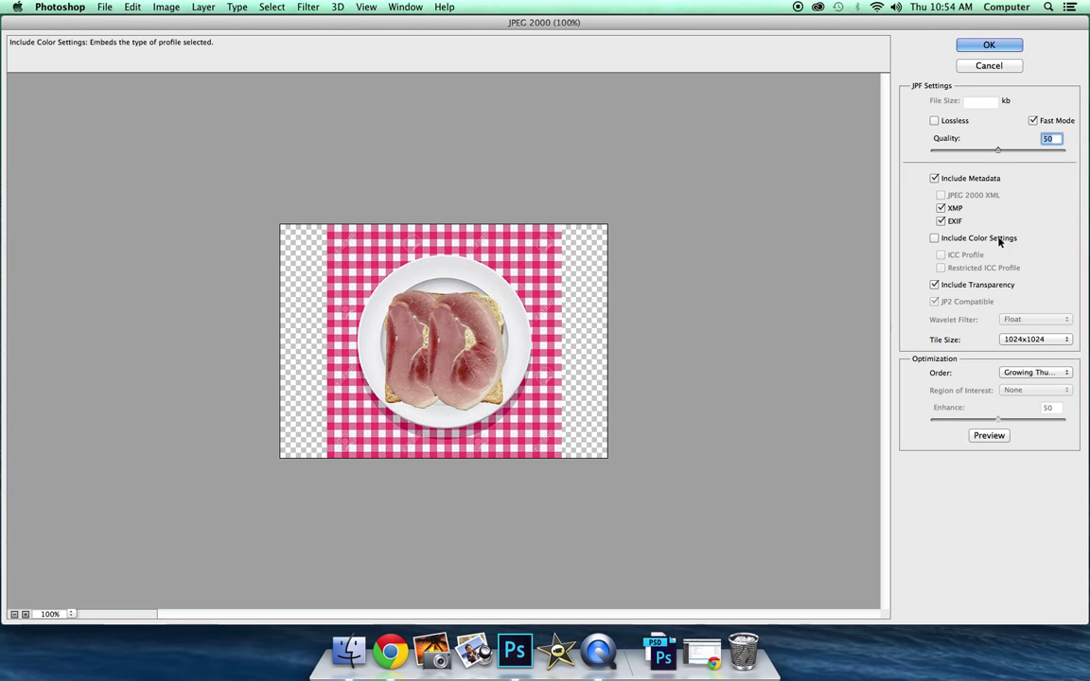
pyautogui.click(997, 149)
pyautogui.moveTo(997, 149); pyautogui.dragTo(1025, 151)
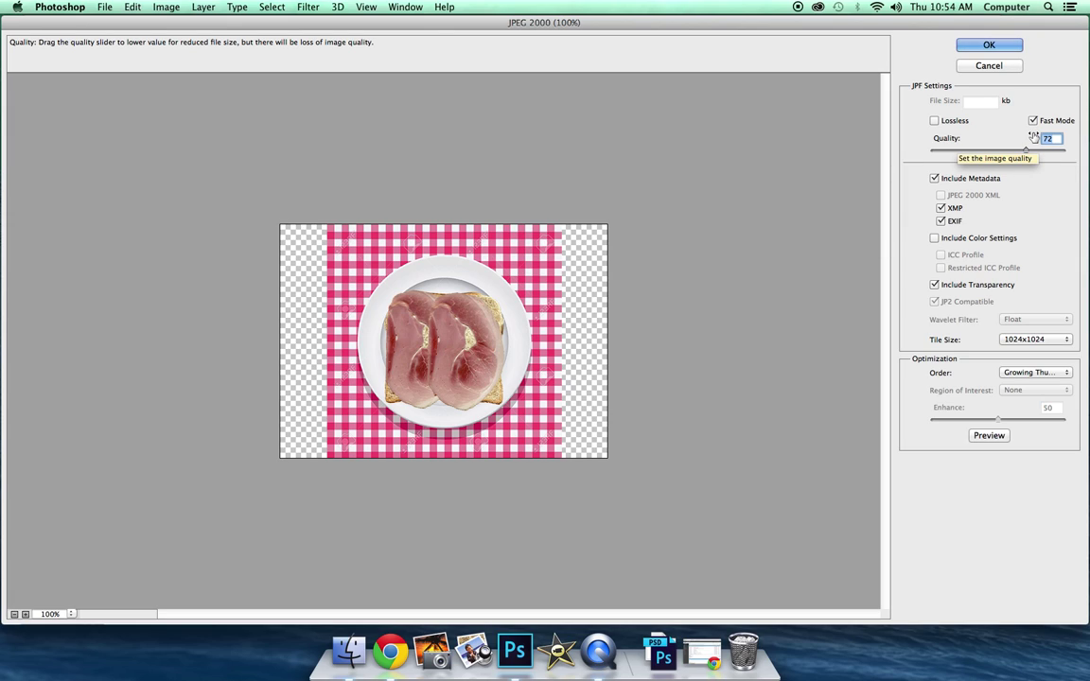
pyautogui.click(989, 48)
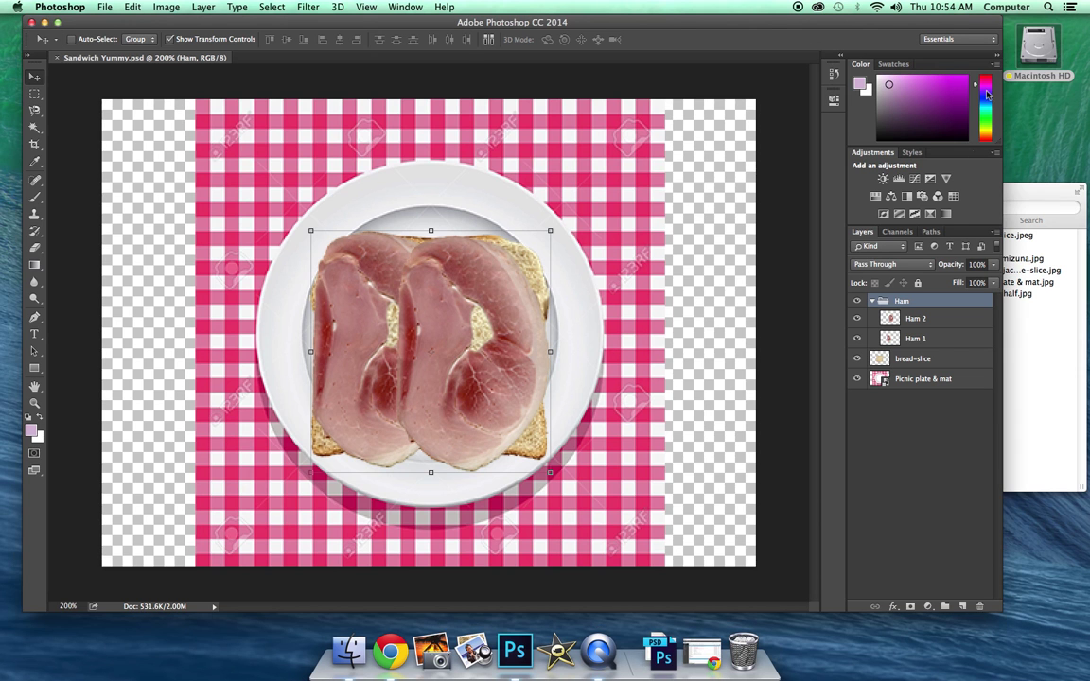
# Step: In Finder's Downloads, check the details of Sandwich Yummy.jpf and Sandwich Yummy.psd, then view the .jpf in Preview and close it
pyautogui.click(1023, 370)
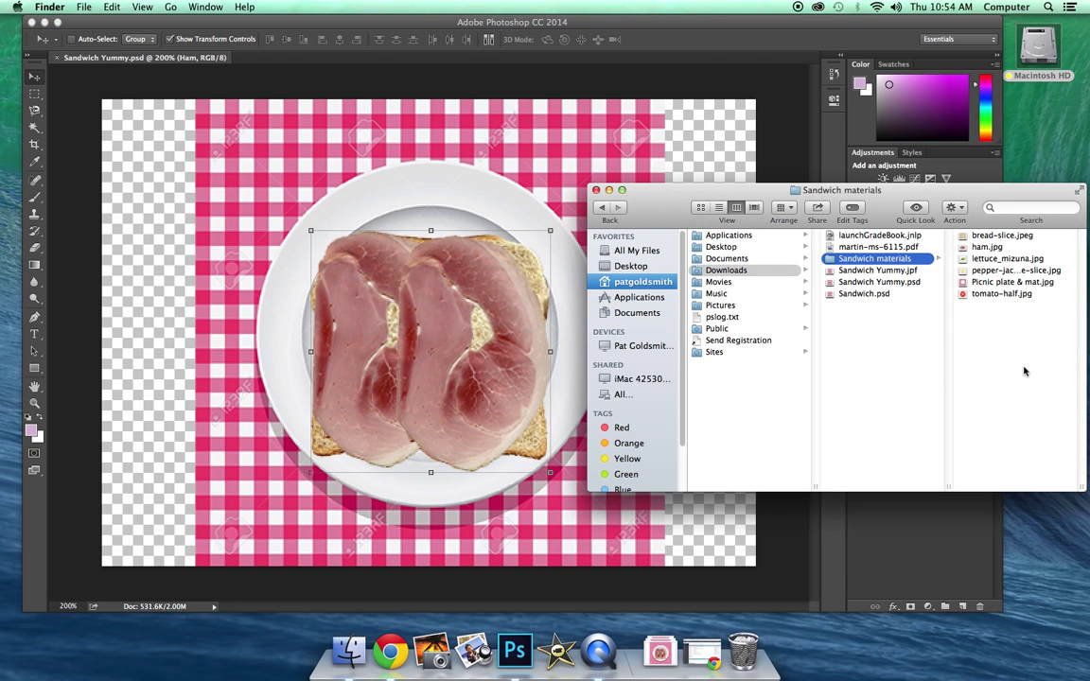
pyautogui.click(880, 271)
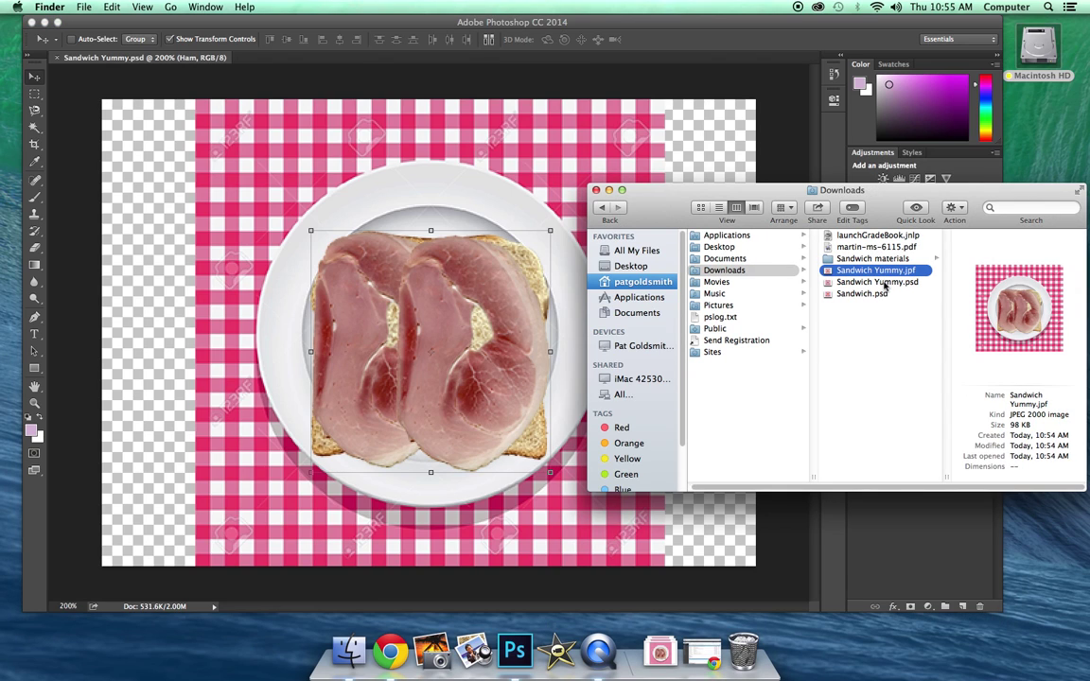
pyautogui.click(885, 283)
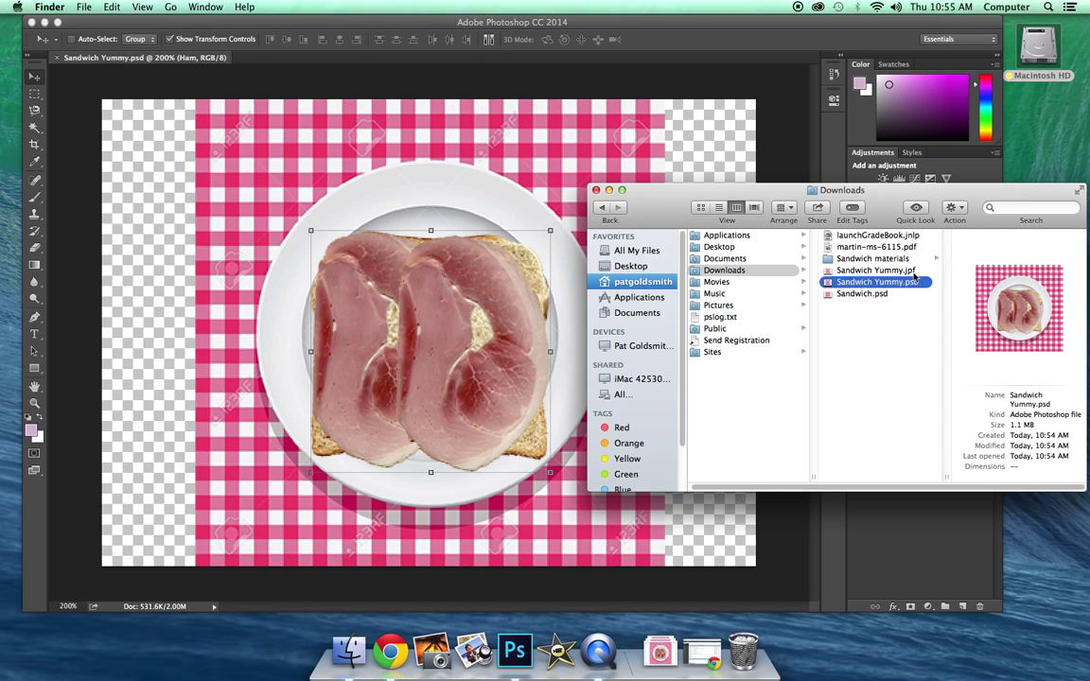
pyautogui.click(909, 272)
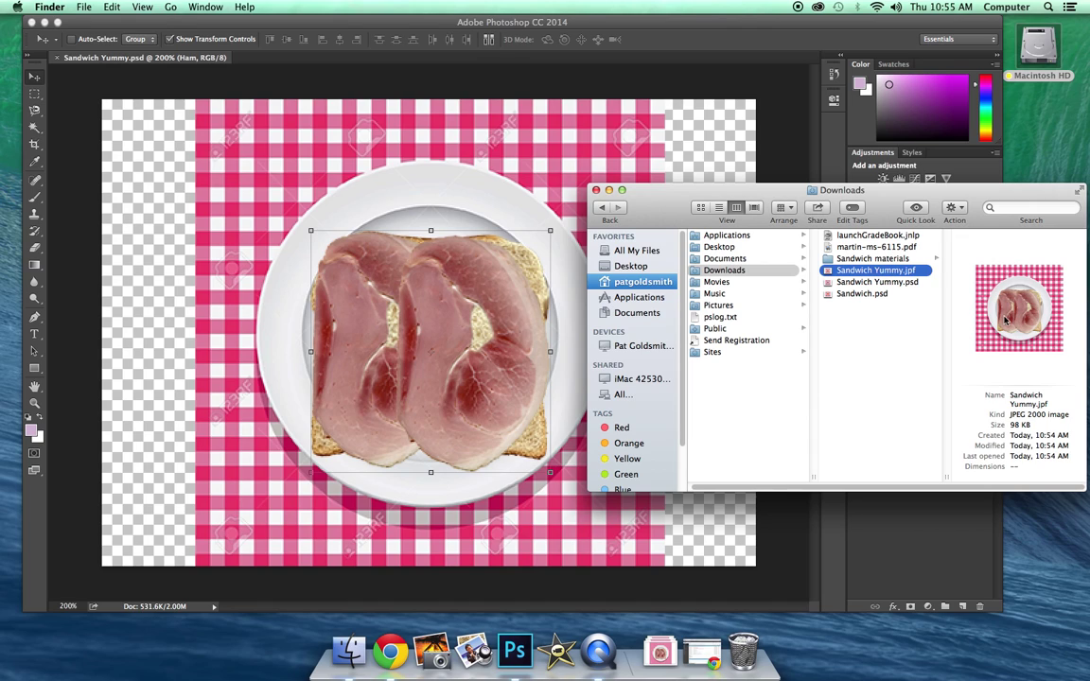
pyautogui.doubleClick(897, 274)
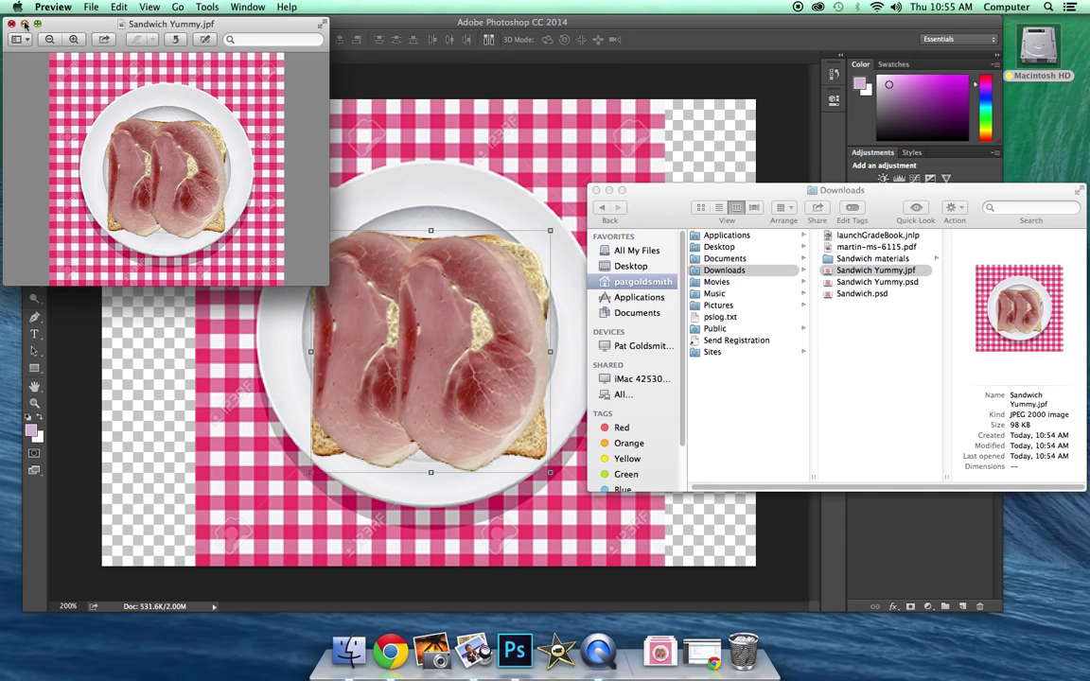
pyautogui.click(13, 26)
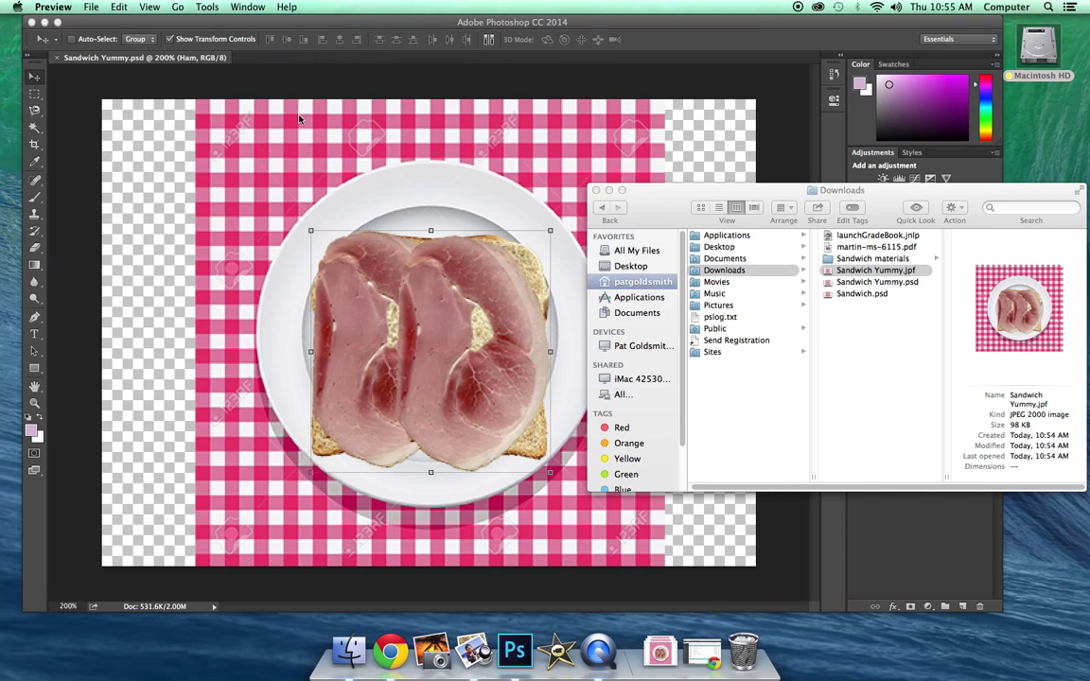